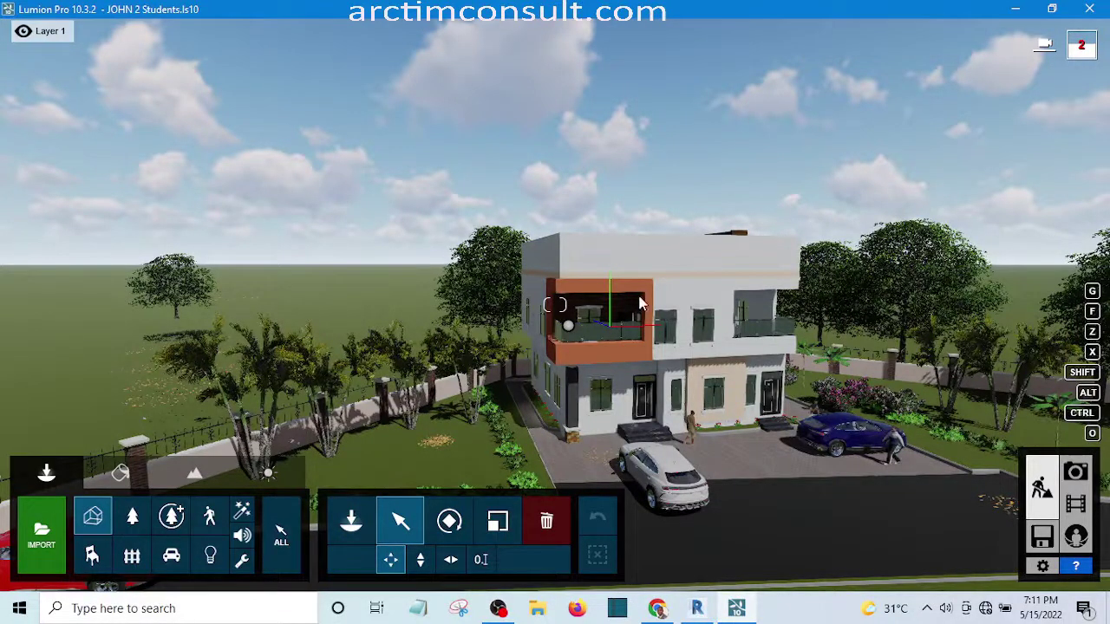
Select all scene objects with Ctrl+A and clear the selection, three times over.
{"action": "key", "text": "ctrl+a"}
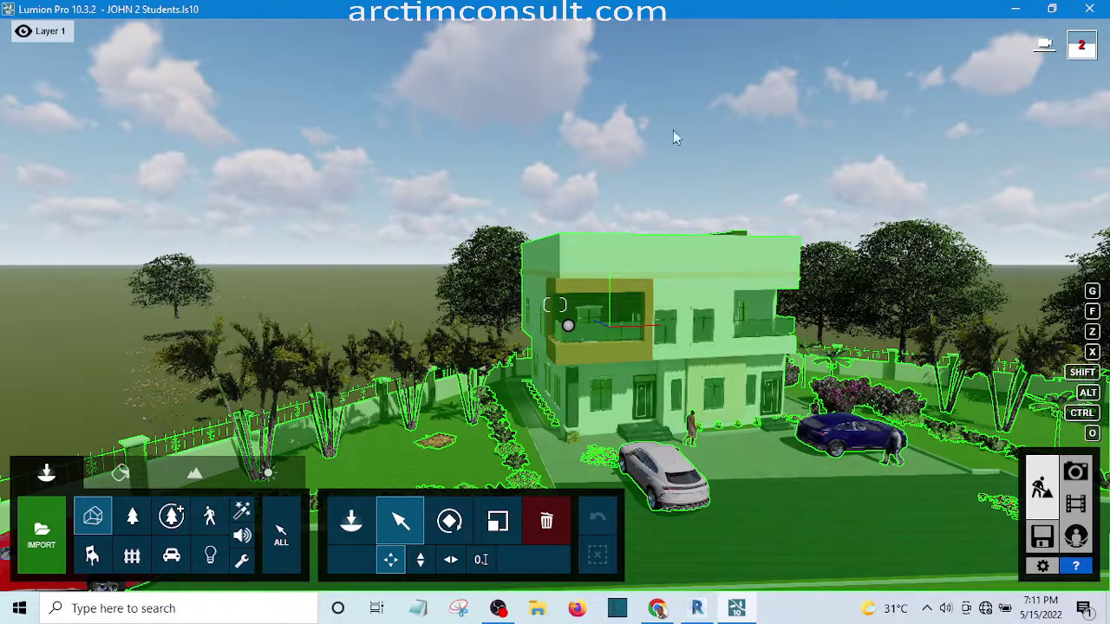
{"action": "left_click", "coordinate": [782, 159]}
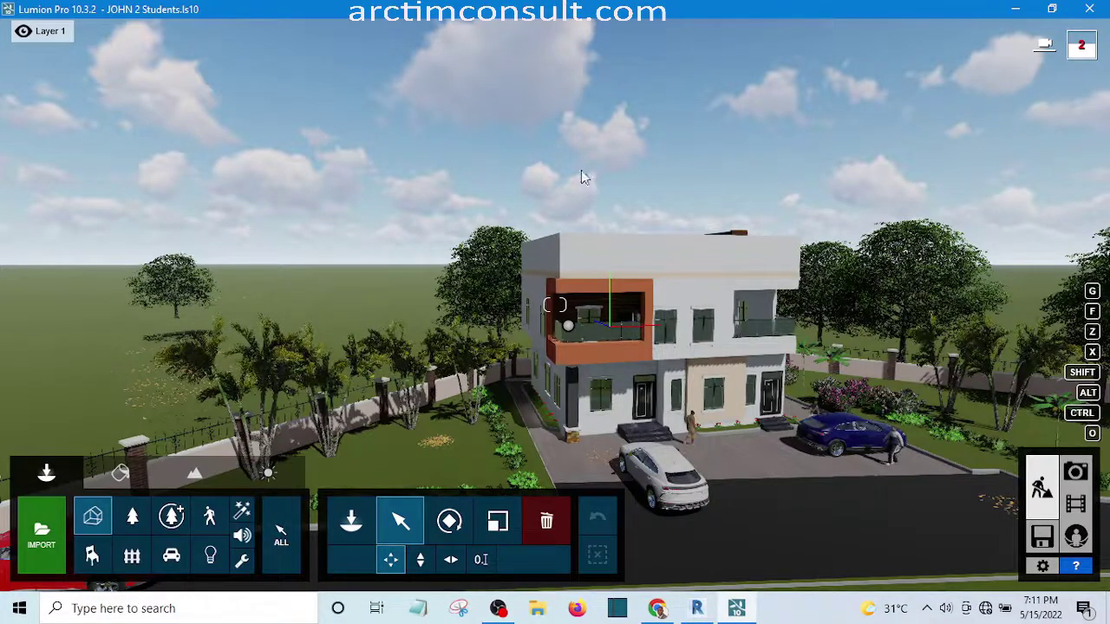
{"action": "key", "text": "ctrl+a"}
{"action": "left_click", "coordinate": [501, 140]}
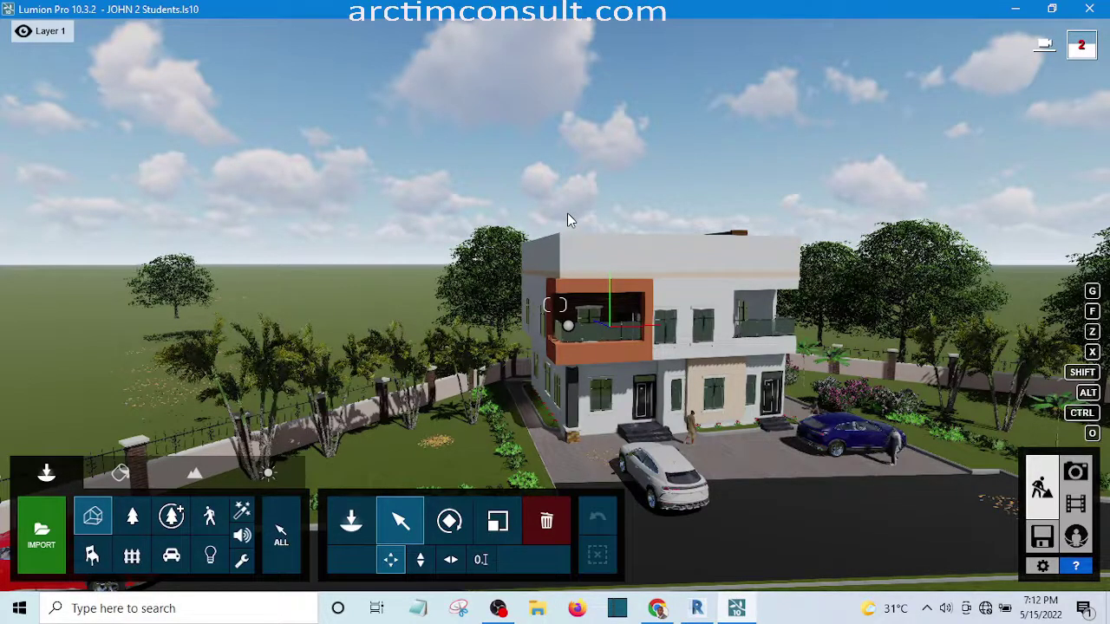
{"action": "key", "text": "ctrl+a"}
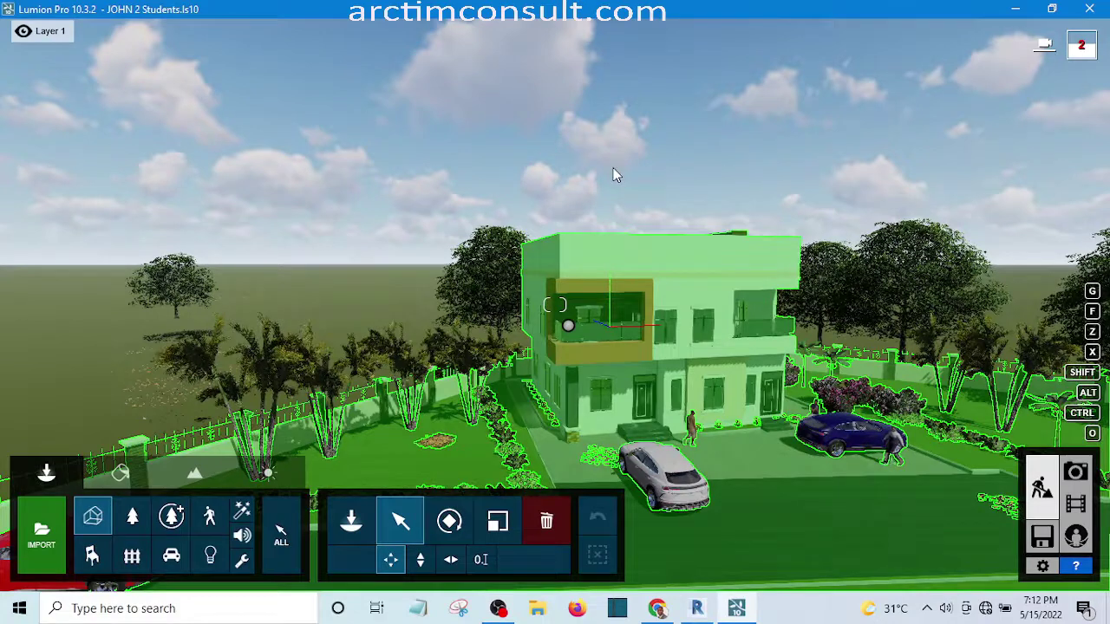
{"action": "left_click", "coordinate": [613, 170]}
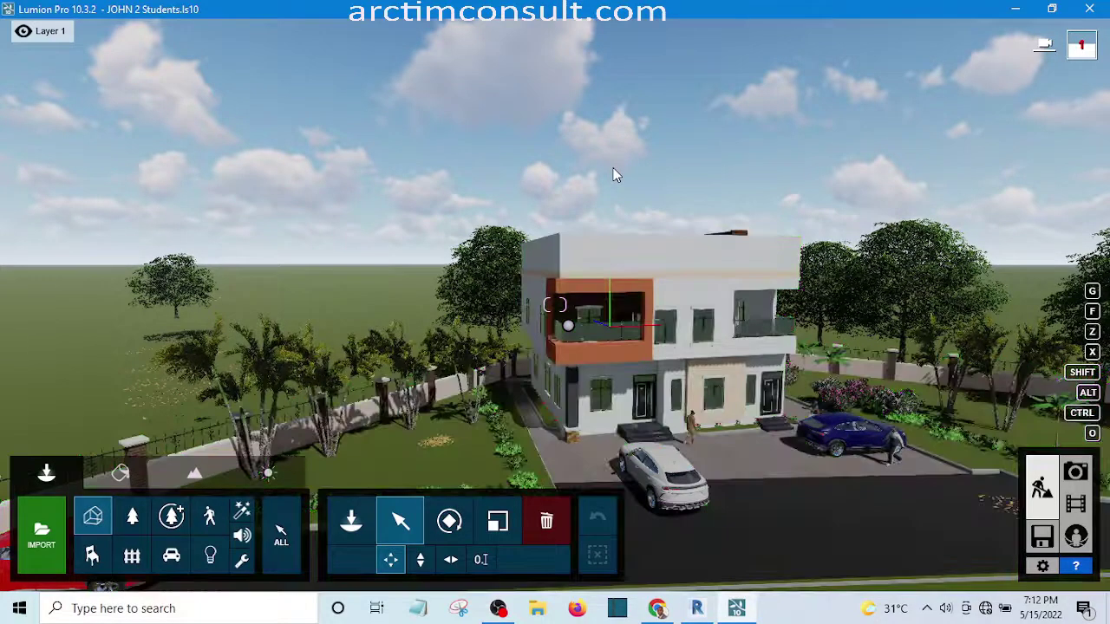
Strafe the camera right along the house front with D.
{"action": "key", "text": "d"}
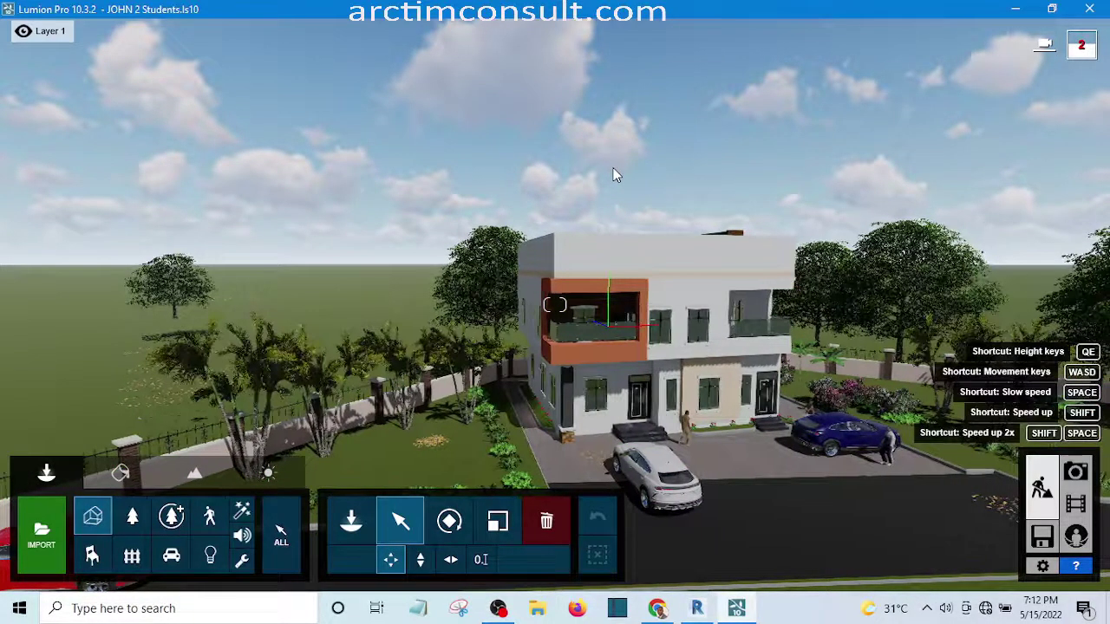
{"action": "key", "text": "d"}
{"action": "key", "text": "d"}
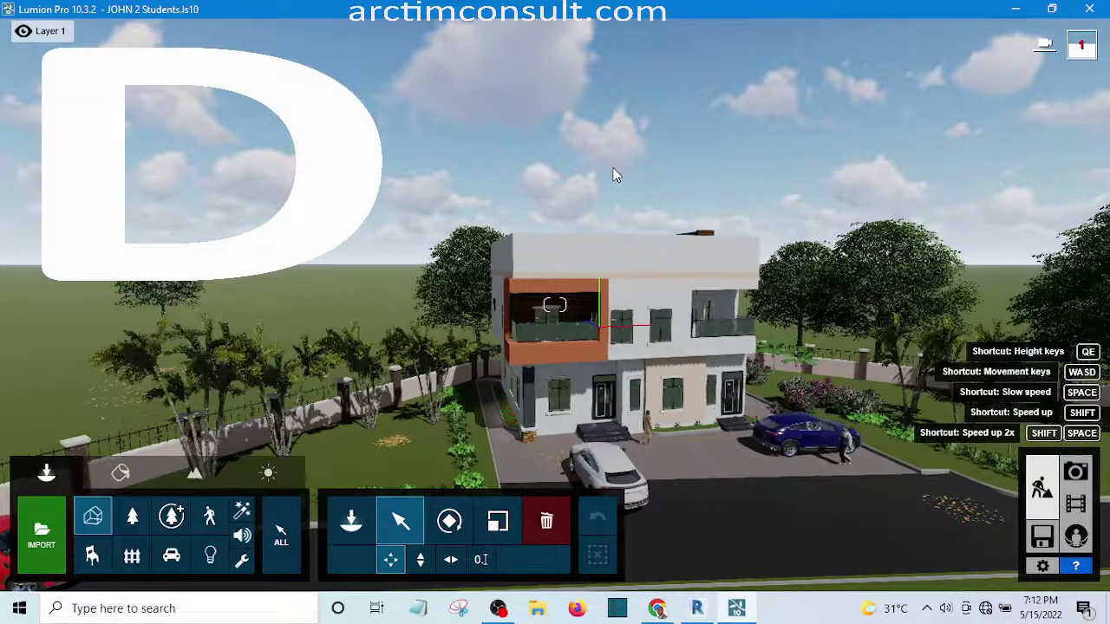
{"action": "key", "text": "d"}
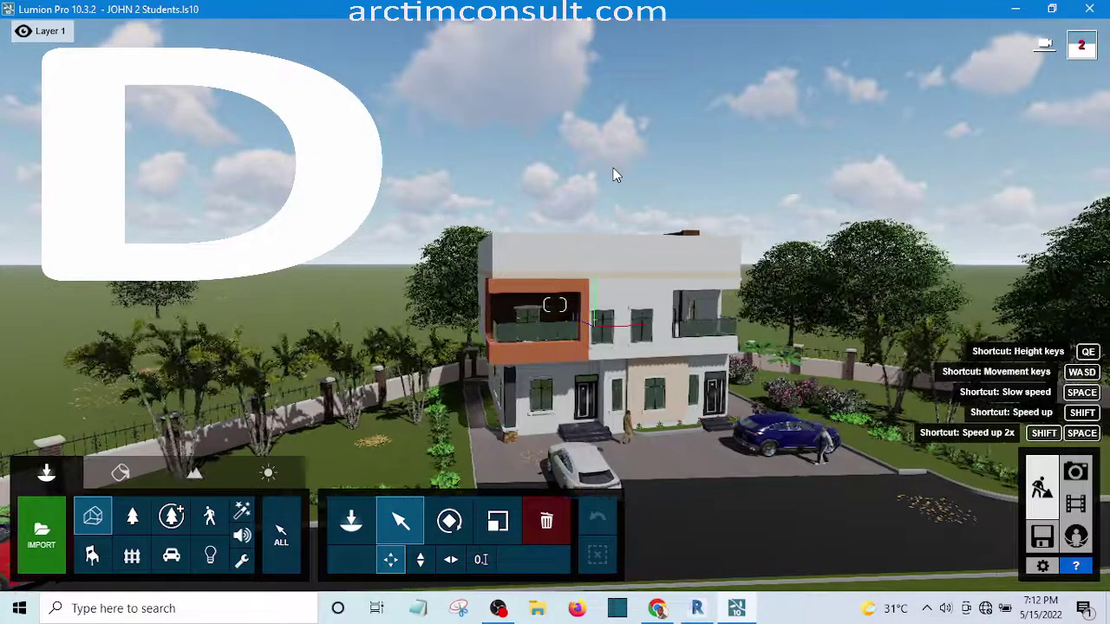
{"action": "key", "text": "d"}
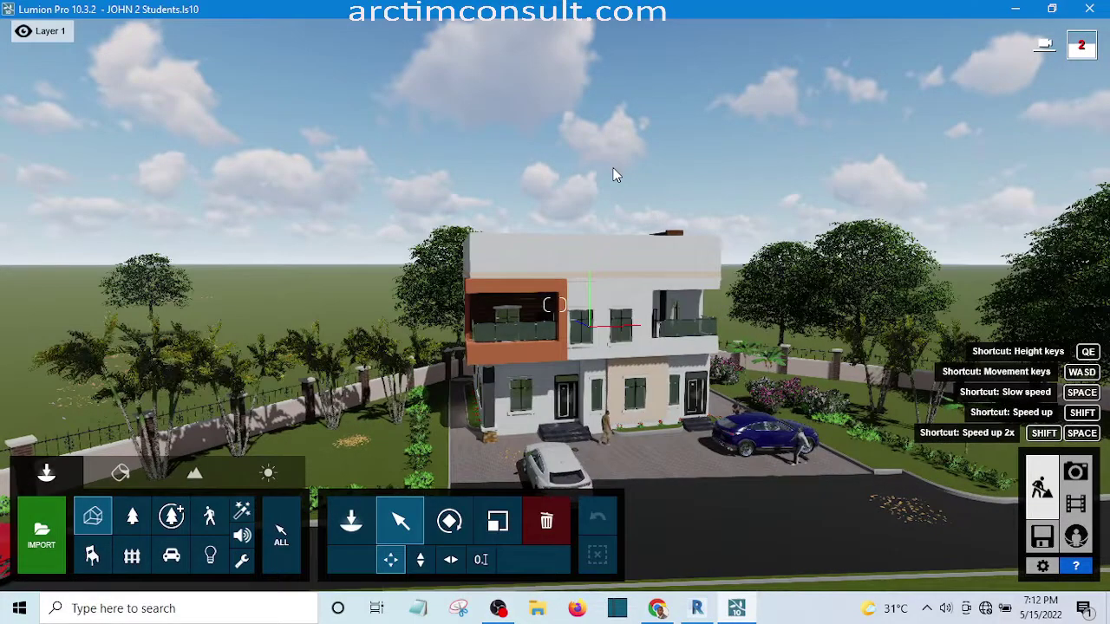
{"action": "key", "text": "d"}
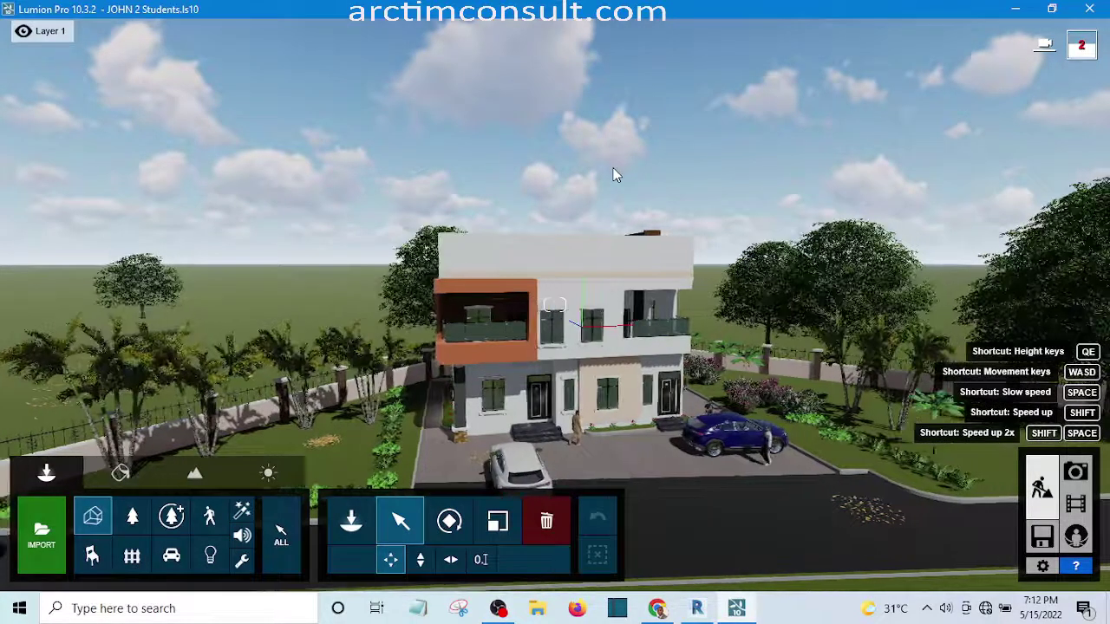
{"action": "key", "text": "d"}
{"action": "key", "text": "d"}
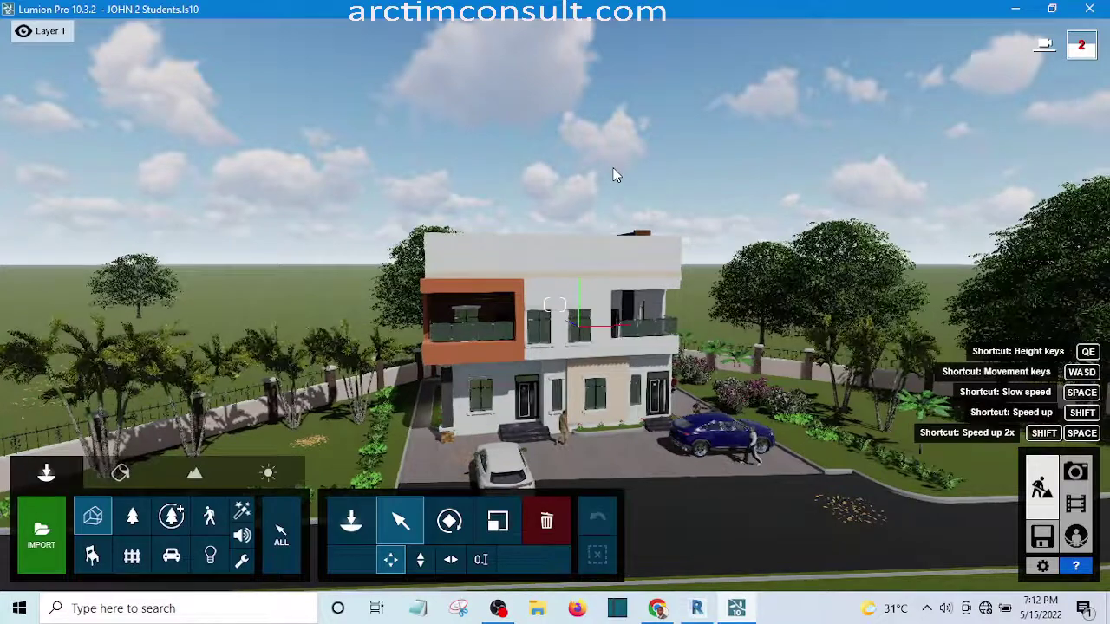
Strafe the camera back left with A, then pull it slightly backward with S.
{"action": "key", "text": "a"}
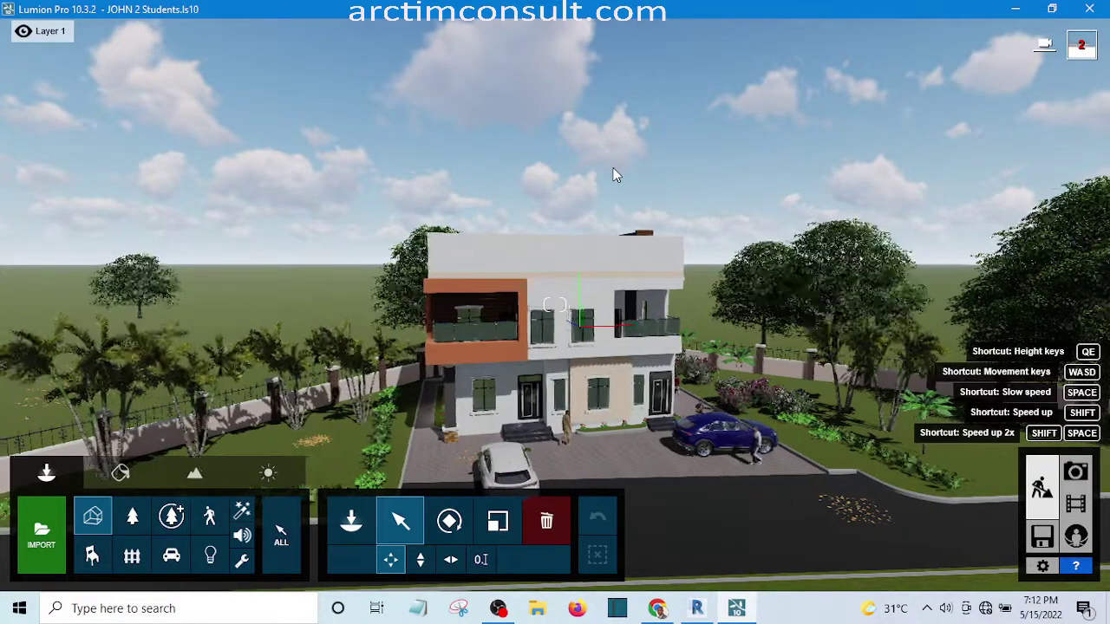
{"action": "key", "text": "a"}
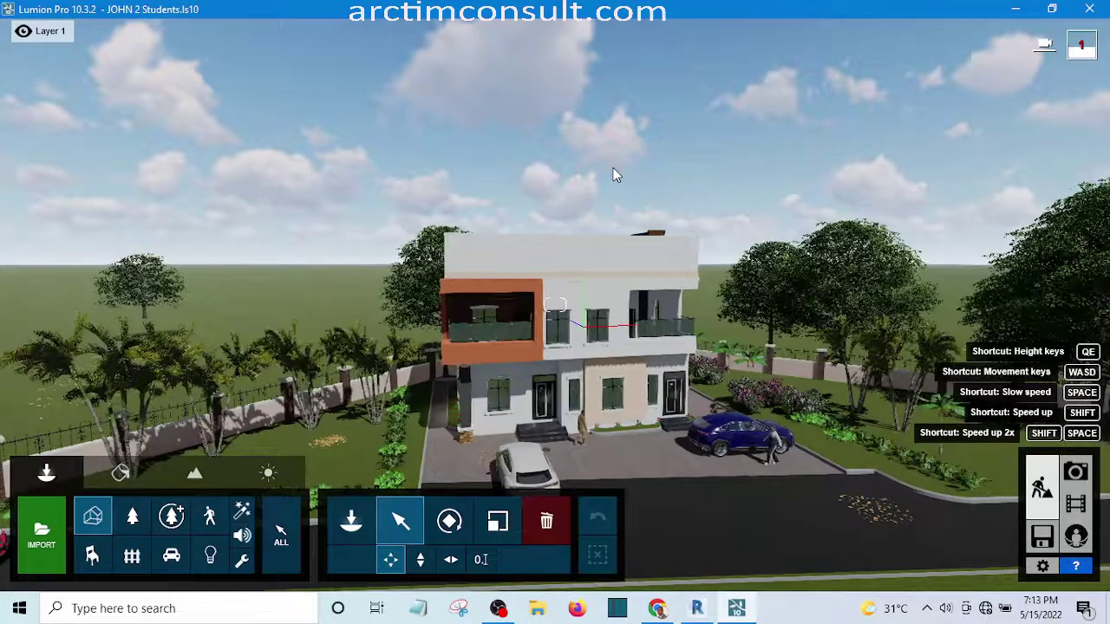
{"action": "key", "text": "a"}
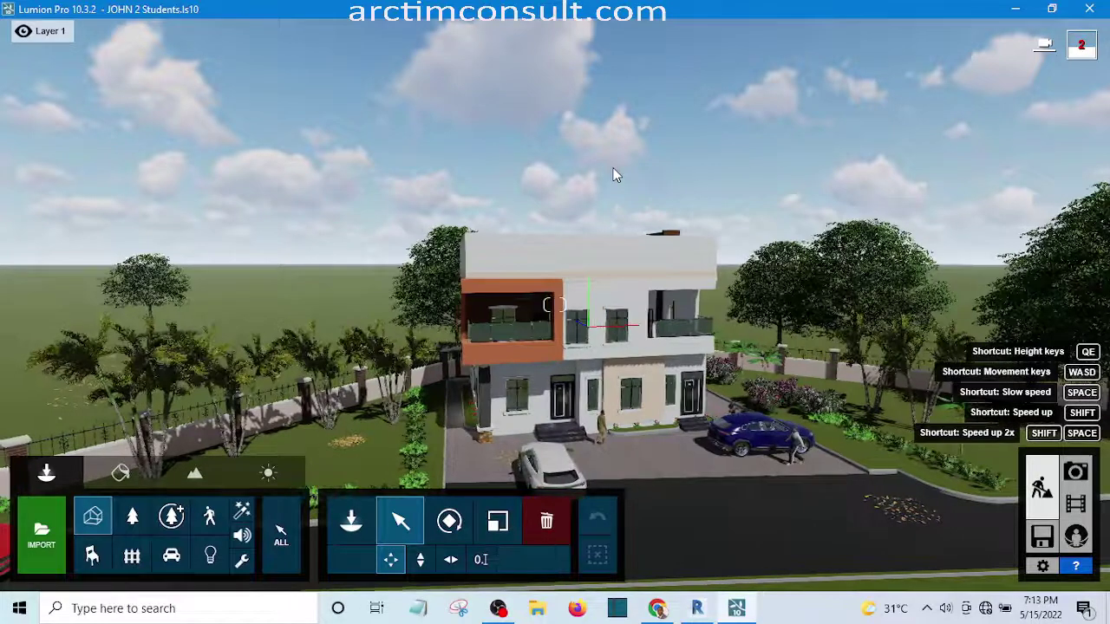
{"action": "key", "text": "a"}
{"action": "key", "text": "a"}
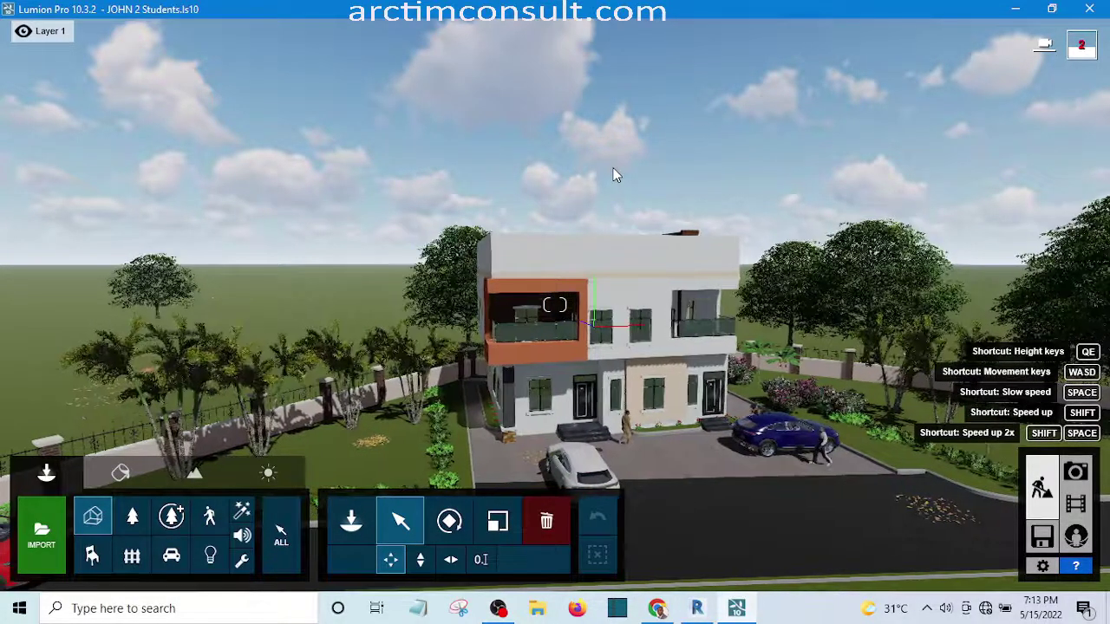
{"action": "key", "text": "a"}
{"action": "key", "text": "a"}
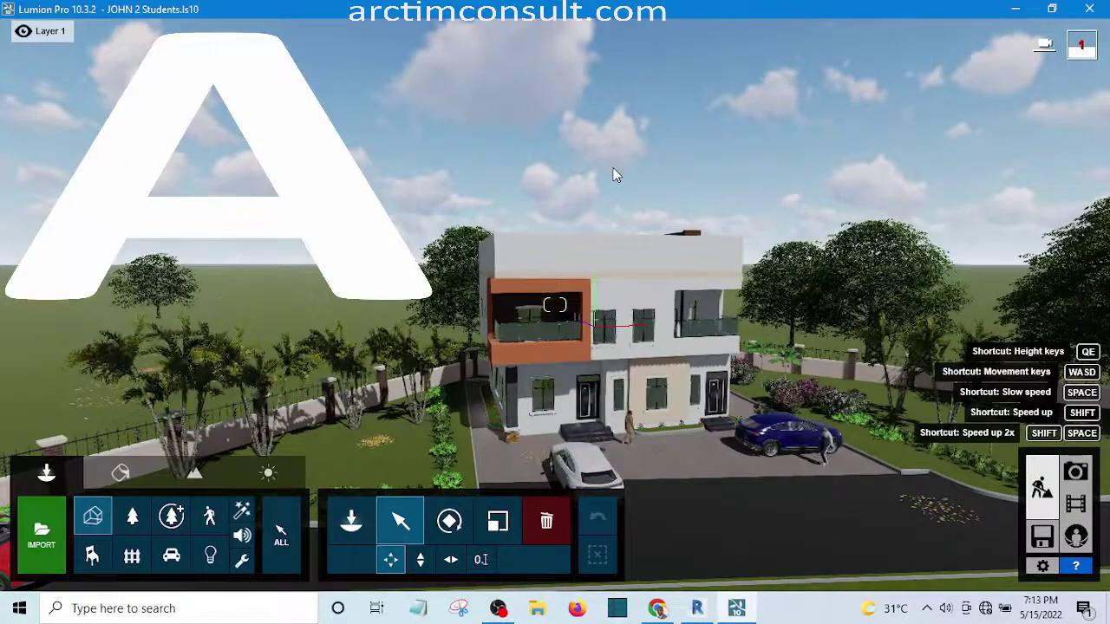
{"action": "key", "text": "a"}
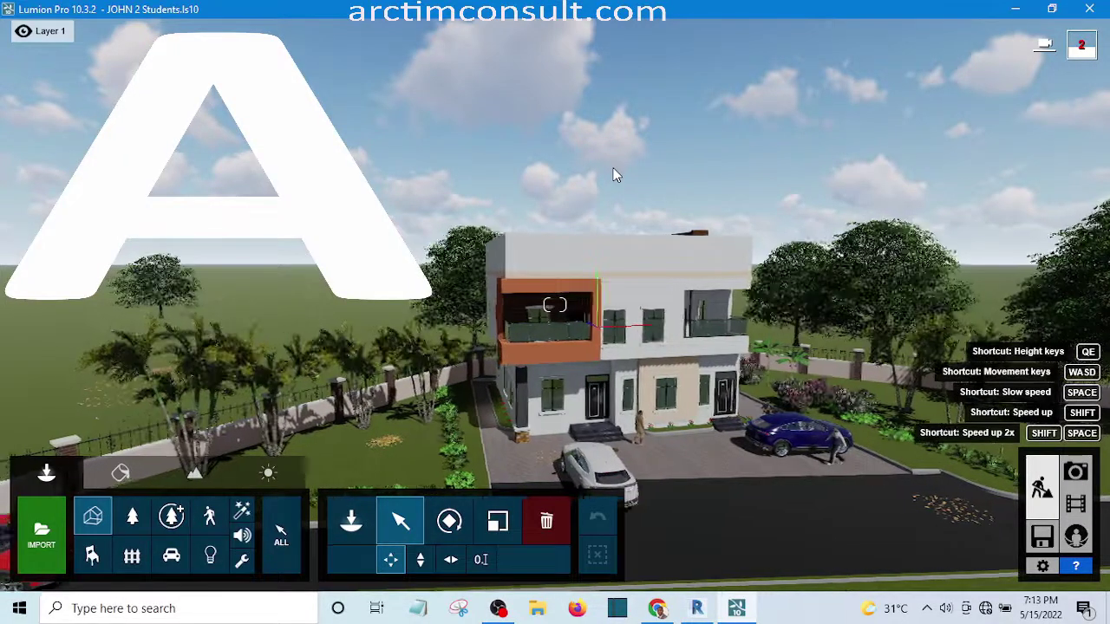
{"action": "key", "text": "a"}
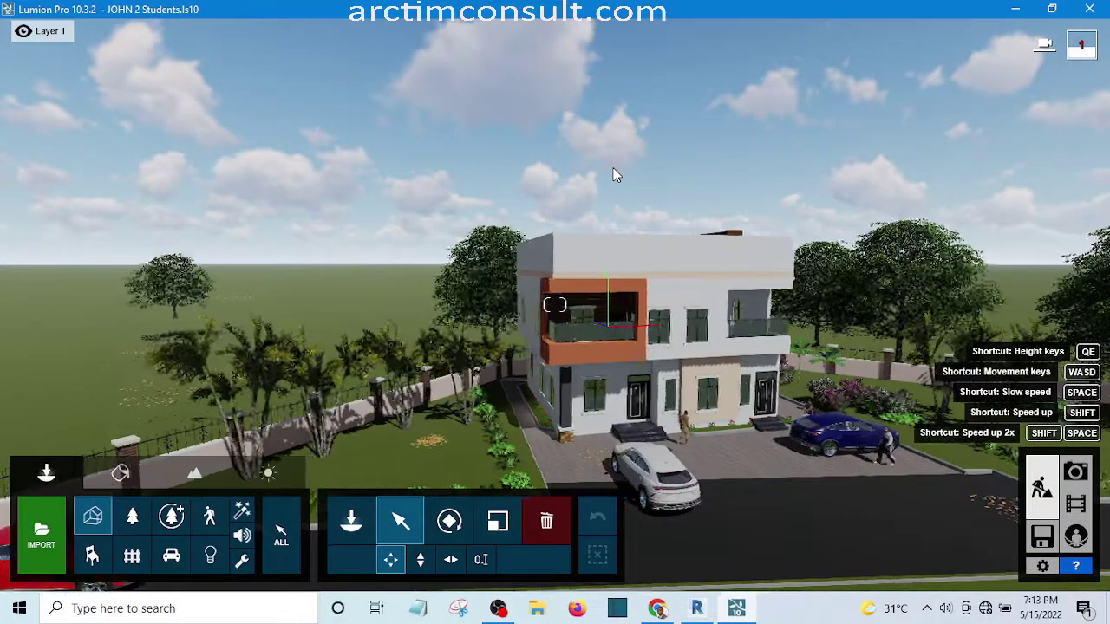
{"action": "key", "text": "s"}
{"action": "key", "text": "s"}
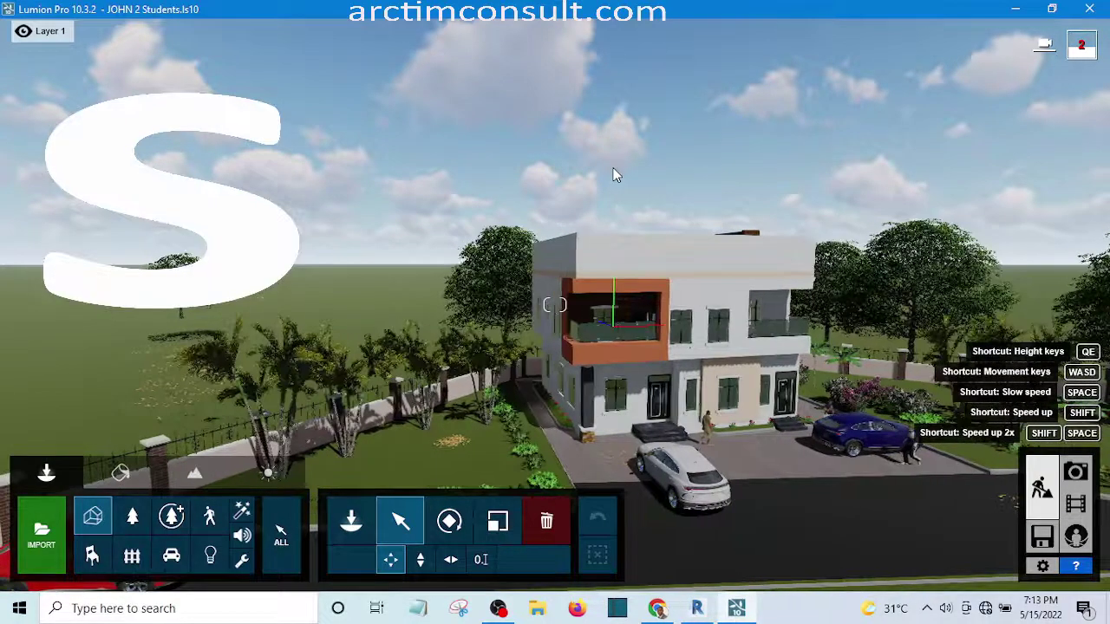
{"action": "key", "text": "s"}
{"action": "key", "text": "s"}
{"action": "key", "text": "s"}
{"action": "key", "text": "s"}
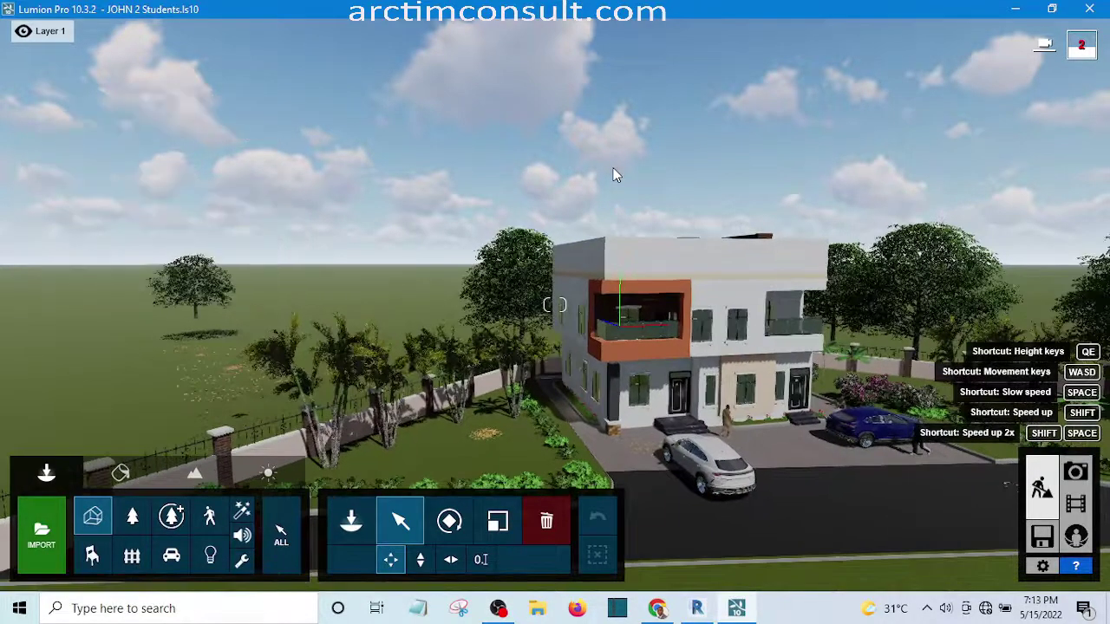
Move the camera forward toward the house with W, raise it with E, then lower it with Q.
{"action": "key", "text": "w"}
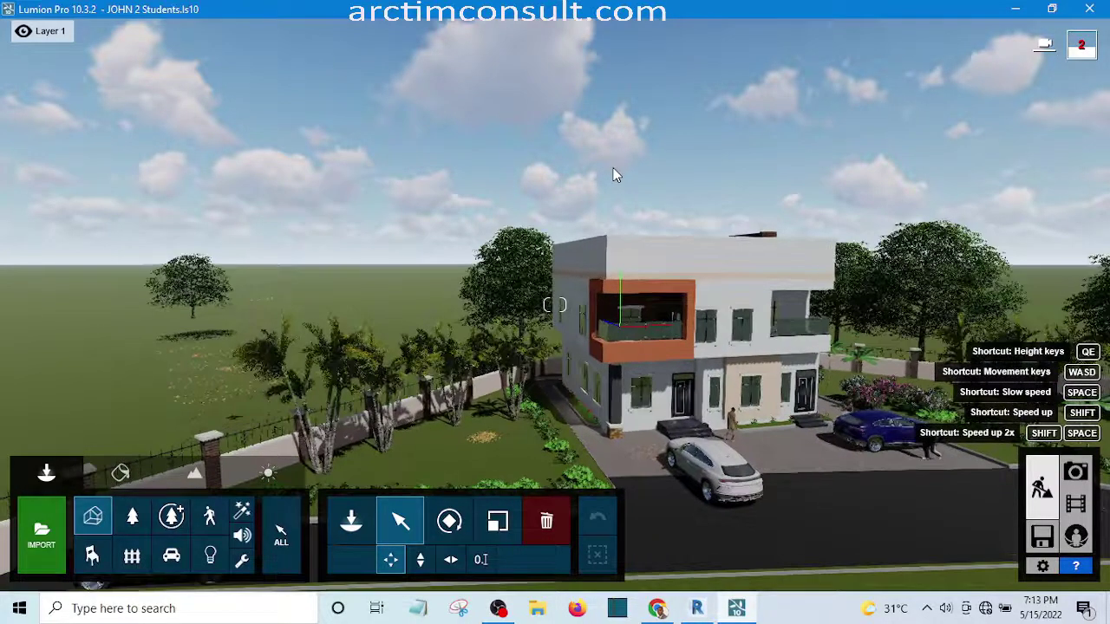
{"action": "key", "text": "e"}
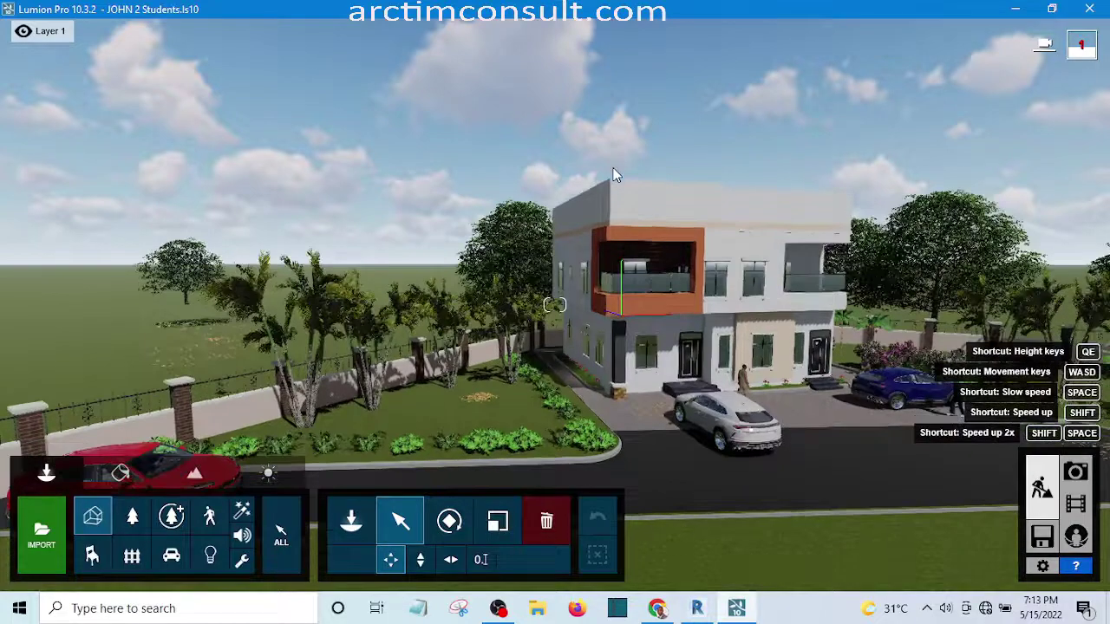
{"action": "key", "text": "q"}
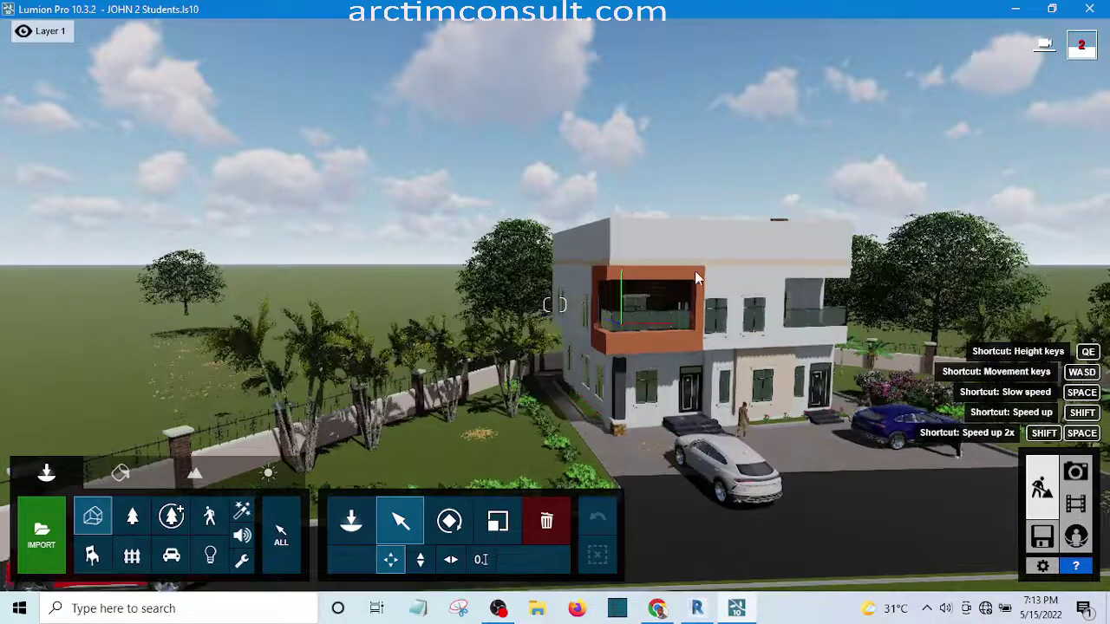
{"action": "key", "text": "q"}
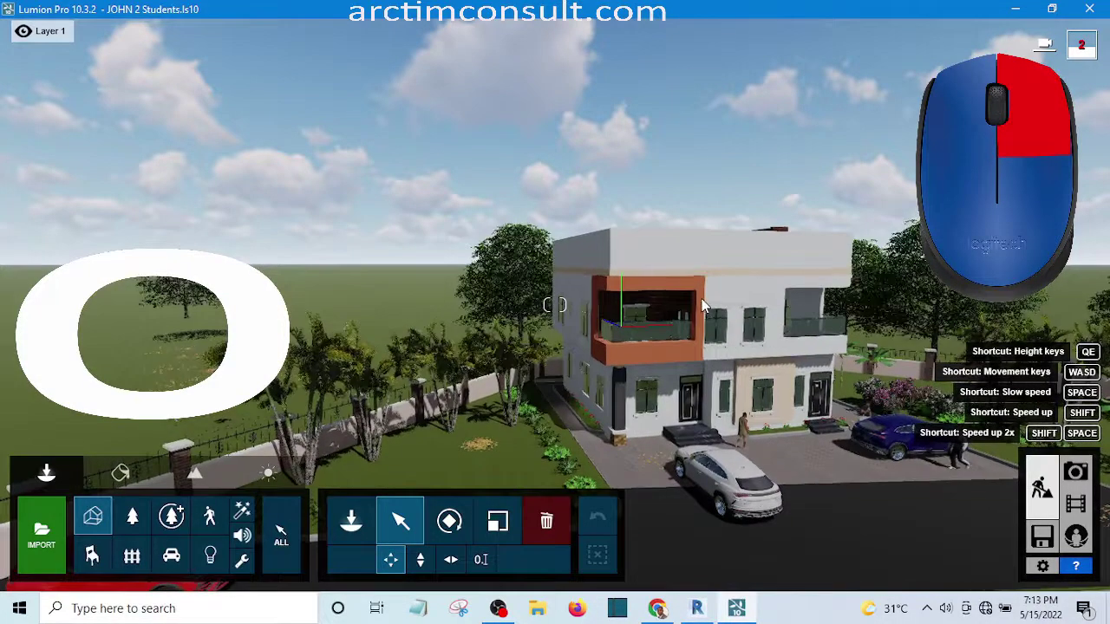
Rotate the camera around the house and swing it up to an aerial view.
{"action": "left_click", "coordinate": [584, 325]}
{"action": "right_click_drag", "start_coordinate": [554, 304], "coordinate": [631, 341]}
{"action": "key", "text": "shift+2"}
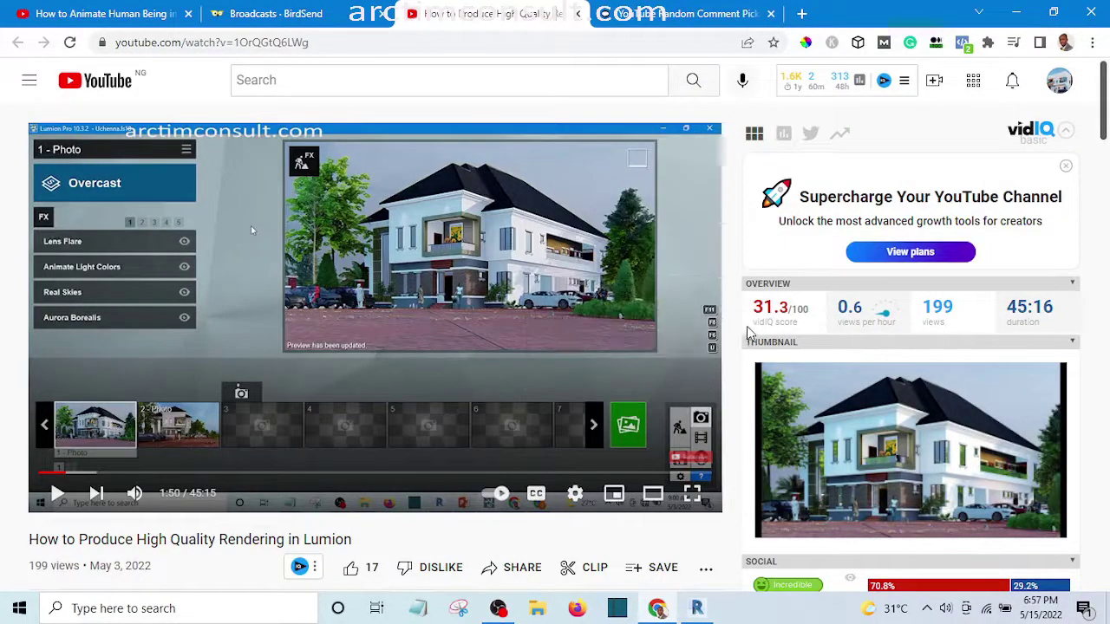
Scroll down through the video's 15 comments, then back up to the video player.
{"action": "scroll", "coordinate": [700, 335], "scroll_direction": "down", "scroll_amount": 1}
{"action": "scroll", "coordinate": [700, 336], "scroll_direction": "down", "scroll_amount": 5}
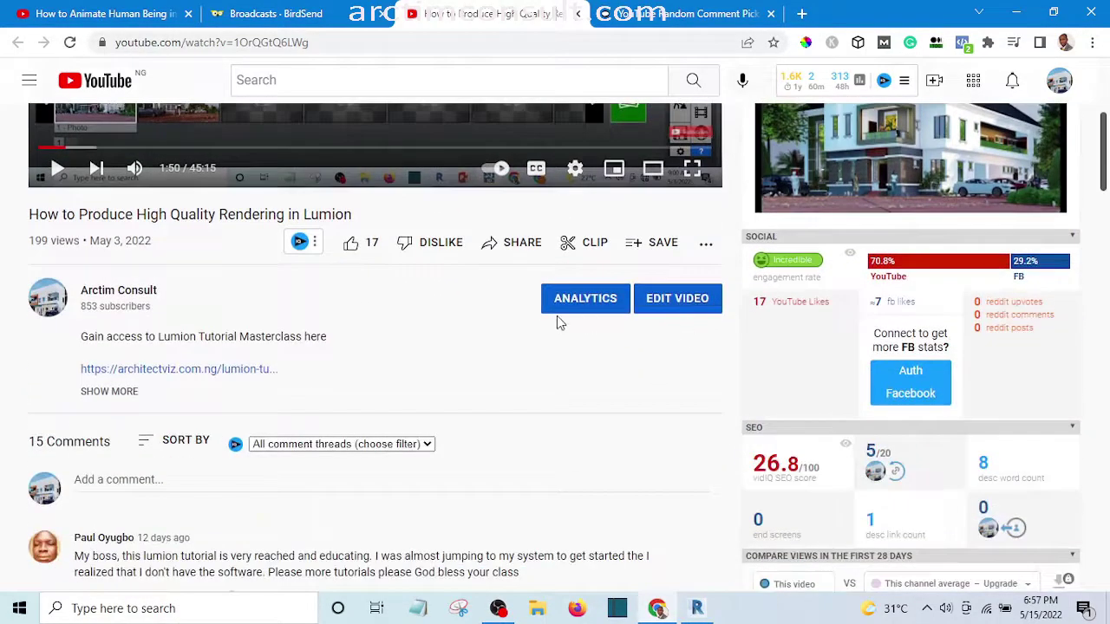
{"action": "scroll", "coordinate": [343, 373], "scroll_direction": "down", "scroll_amount": 4}
{"action": "scroll", "coordinate": [342, 364], "scroll_direction": "down", "scroll_amount": 1}
{"action": "scroll", "coordinate": [272, 314], "scroll_direction": "up", "scroll_amount": 4}
{"action": "scroll", "coordinate": [390, 317], "scroll_direction": "down", "scroll_amount": 1}
{"action": "scroll", "coordinate": [371, 317], "scroll_direction": "up", "scroll_amount": 4}
{"action": "scroll", "coordinate": [402, 348], "scroll_direction": "down", "scroll_amount": 3}
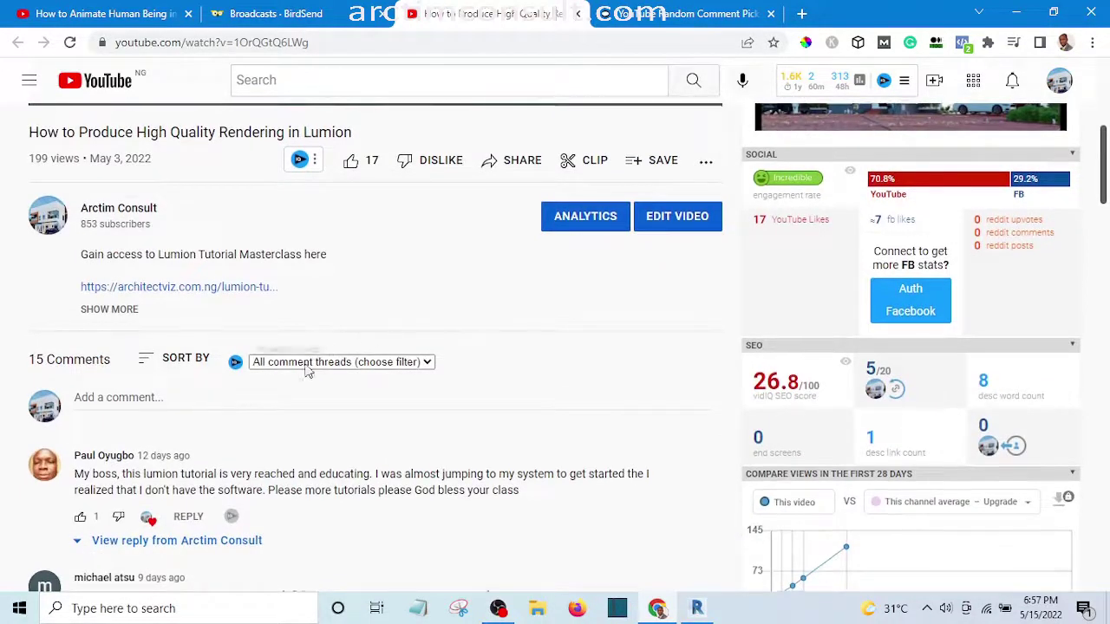
{"action": "scroll", "coordinate": [304, 362], "scroll_direction": "down", "scroll_amount": 1}
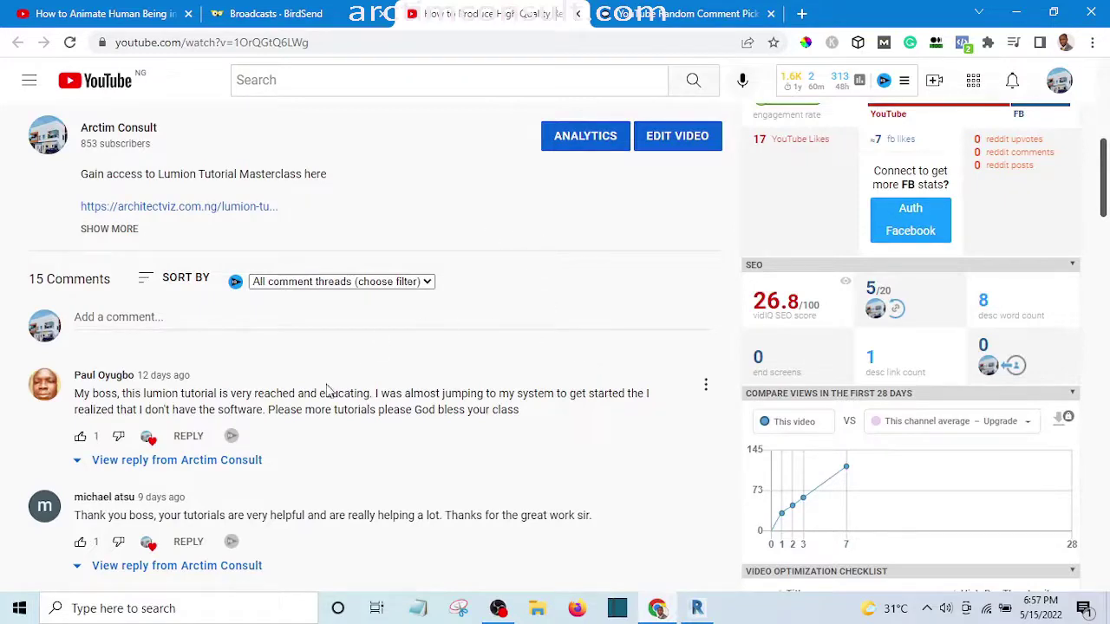
{"action": "scroll", "coordinate": [321, 381], "scroll_direction": "down", "scroll_amount": 2}
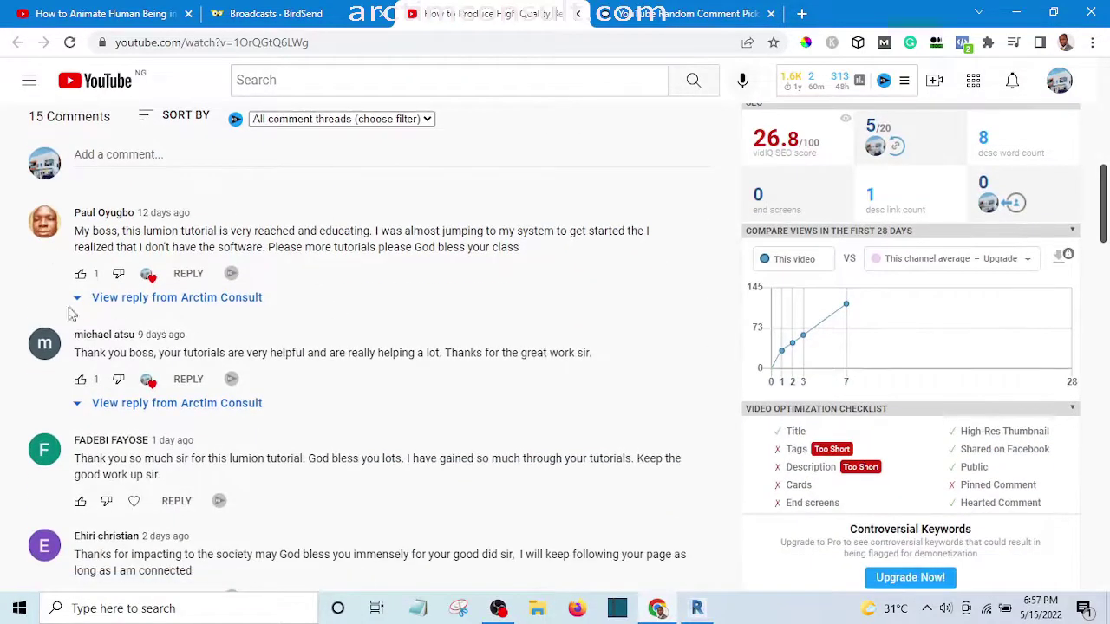
{"action": "scroll", "coordinate": [461, 314], "scroll_direction": "down", "scroll_amount": 2}
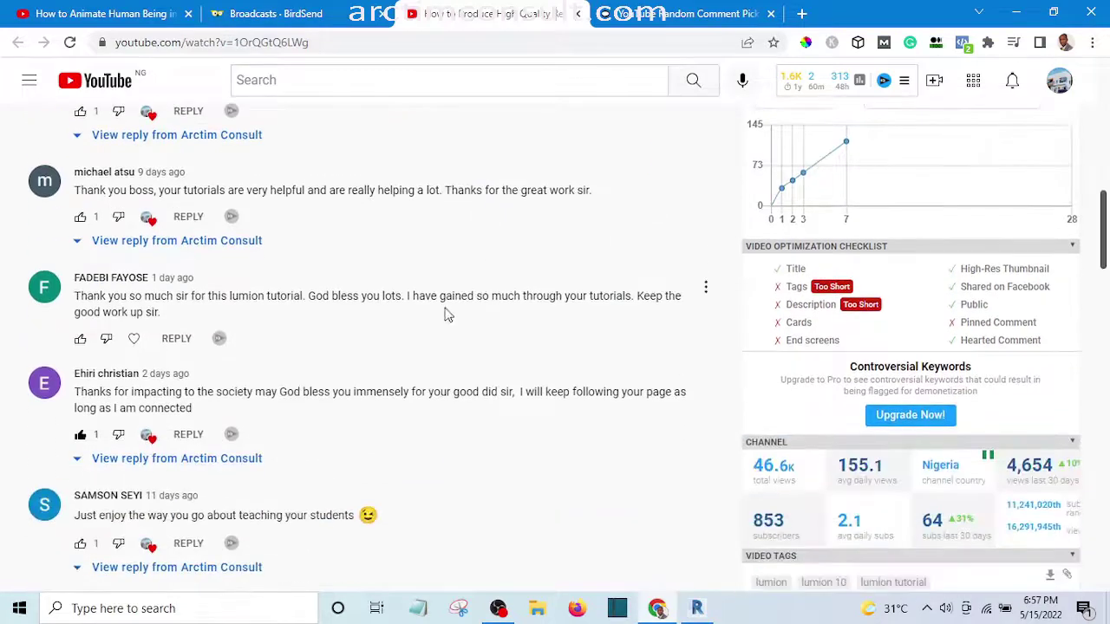
{"action": "scroll", "coordinate": [256, 269], "scroll_direction": "up", "scroll_amount": 2}
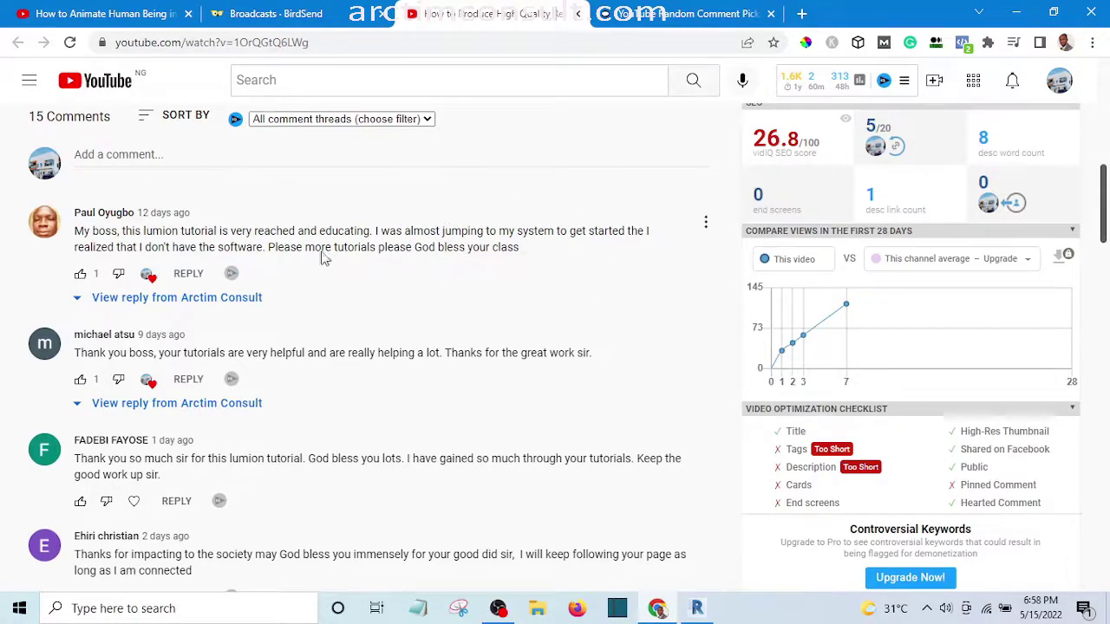
{"action": "scroll", "coordinate": [235, 268], "scroll_direction": "down", "scroll_amount": 1}
{"action": "scroll", "coordinate": [245, 267], "scroll_direction": "up", "scroll_amount": 1}
{"action": "scroll", "coordinate": [245, 268], "scroll_direction": "down", "scroll_amount": 6}
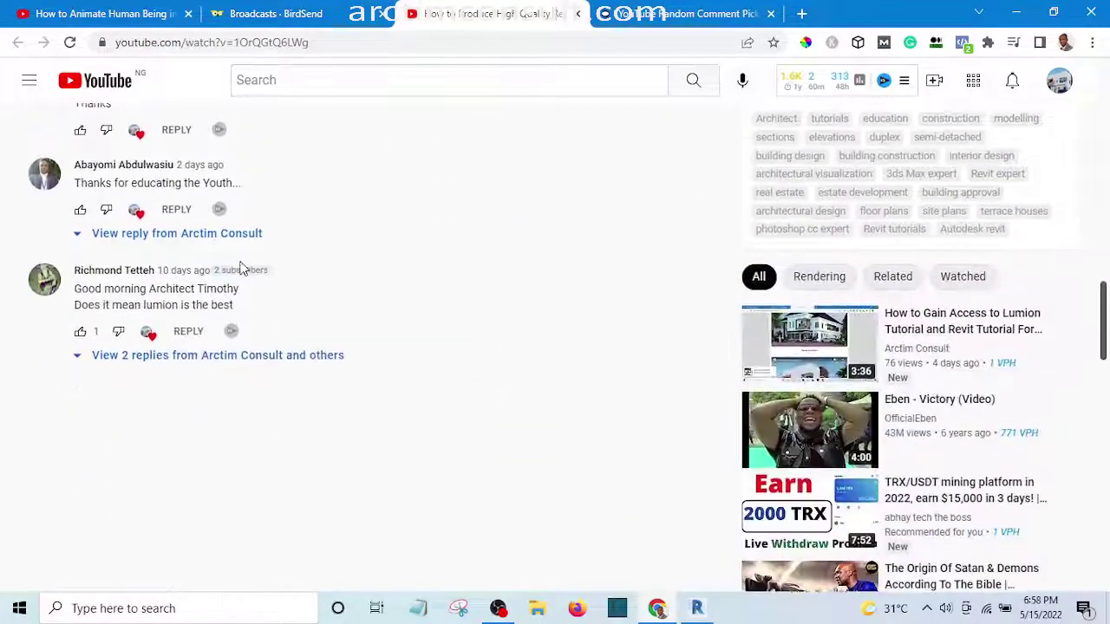
{"action": "scroll", "coordinate": [243, 269], "scroll_direction": "up", "scroll_amount": 1}
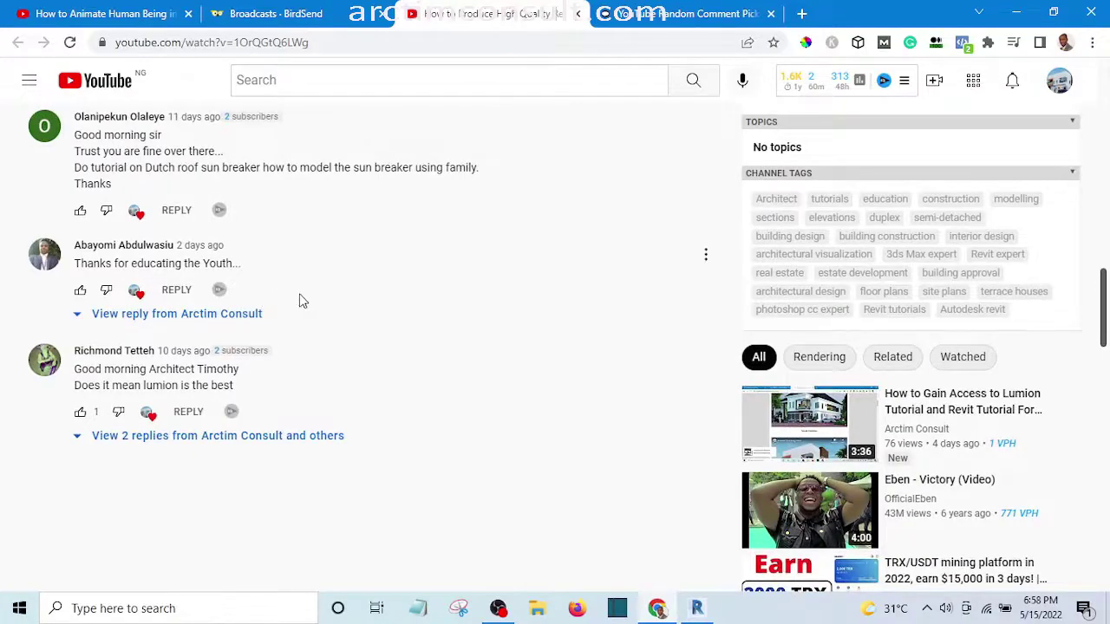
{"action": "scroll", "coordinate": [295, 295], "scroll_direction": "up", "scroll_amount": 10}
{"action": "scroll", "coordinate": [260, 286], "scroll_direction": "down", "scroll_amount": 3}
{"action": "scroll", "coordinate": [198, 277], "scroll_direction": "down", "scroll_amount": 3}
{"action": "scroll", "coordinate": [384, 195], "scroll_direction": "up", "scroll_amount": 7}
{"action": "scroll", "coordinate": [251, 227], "scroll_direction": "up", "scroll_amount": 2}
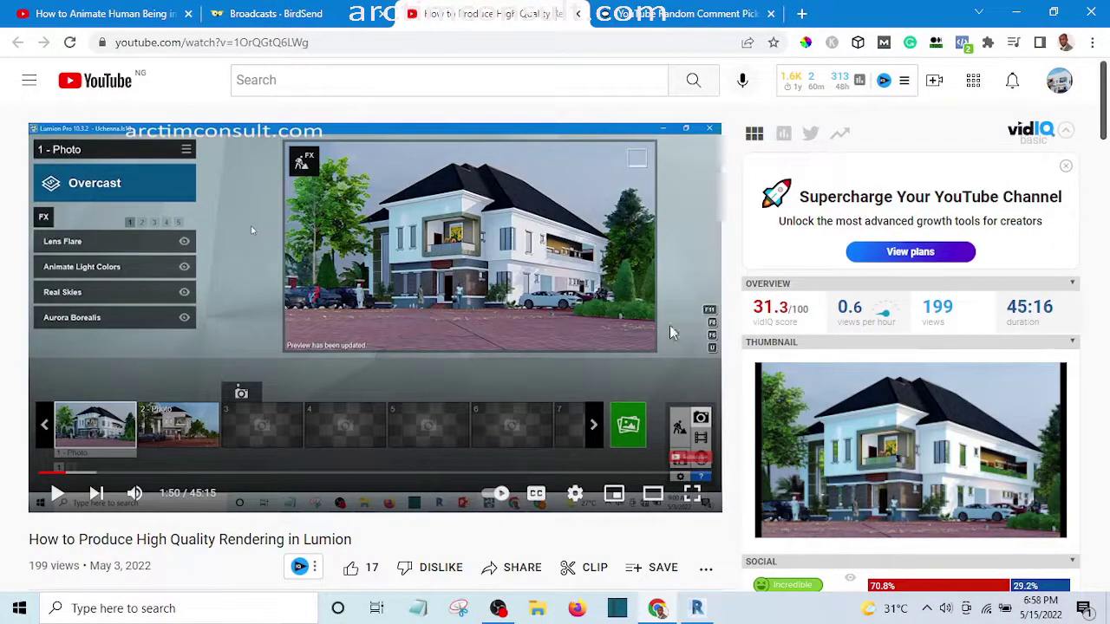
Scroll to the last comment asking whether Lumion is the best and expand its 2 replies.
{"action": "scroll", "coordinate": [250, 227], "scroll_direction": "down", "scroll_amount": 5}
{"action": "scroll", "coordinate": [165, 345], "scroll_direction": "down", "scroll_amount": 5}
{"action": "scroll", "coordinate": [29, 298], "scroll_direction": "up", "scroll_amount": 4}
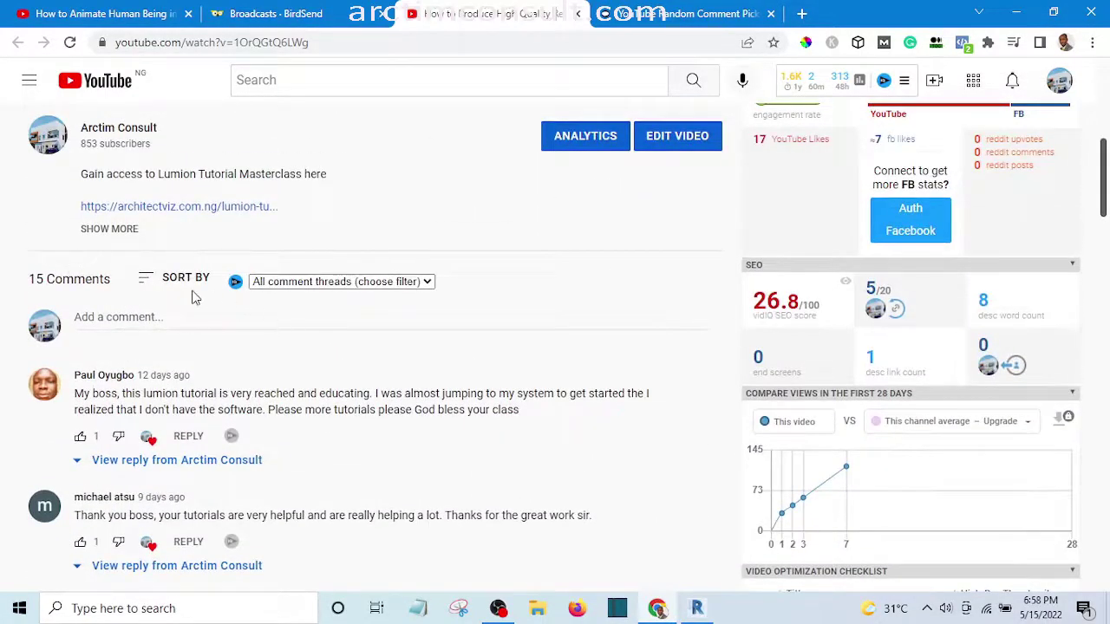
{"action": "scroll", "coordinate": [204, 295], "scroll_direction": "up", "scroll_amount": 4}
{"action": "scroll", "coordinate": [364, 392], "scroll_direction": "down", "scroll_amount": 1}
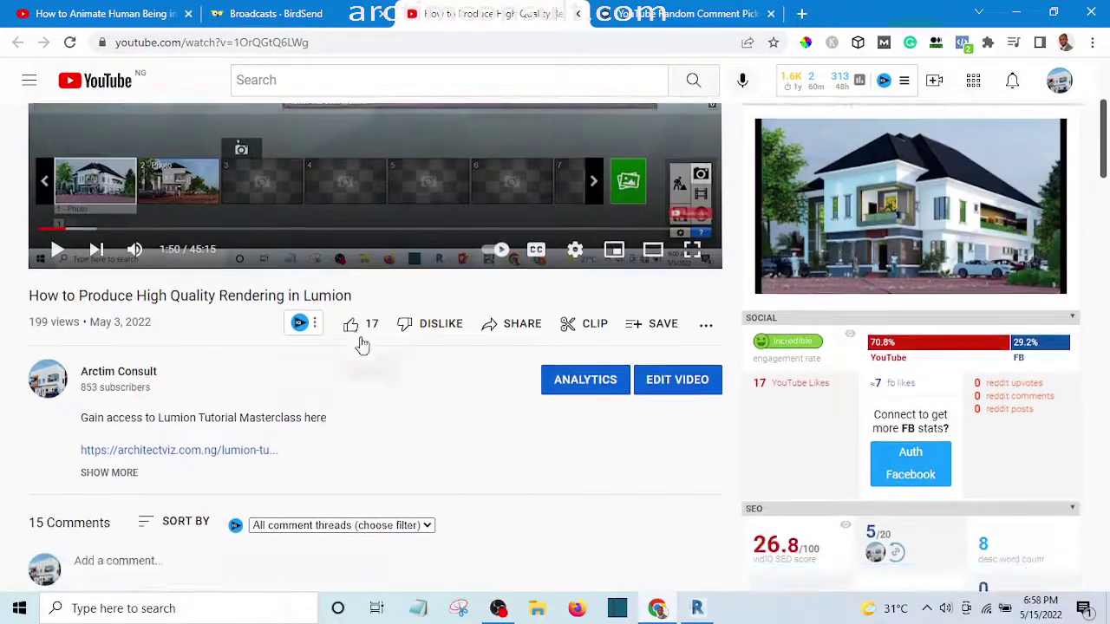
{"action": "scroll", "coordinate": [355, 342], "scroll_direction": "down", "scroll_amount": 5}
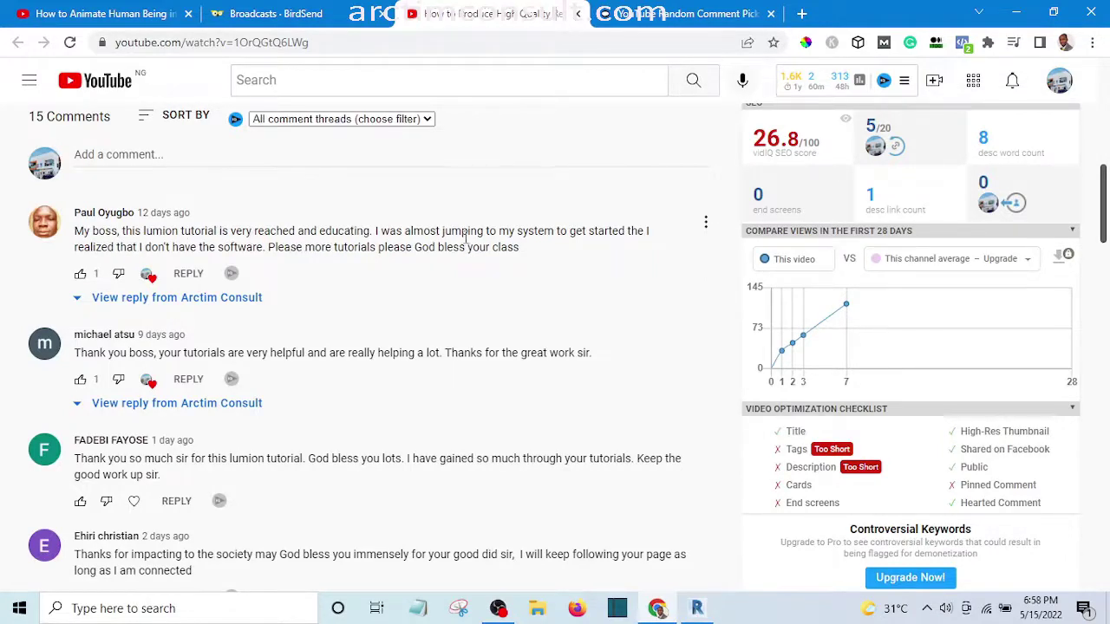
{"action": "scroll", "coordinate": [416, 247], "scroll_direction": "down", "scroll_amount": 2}
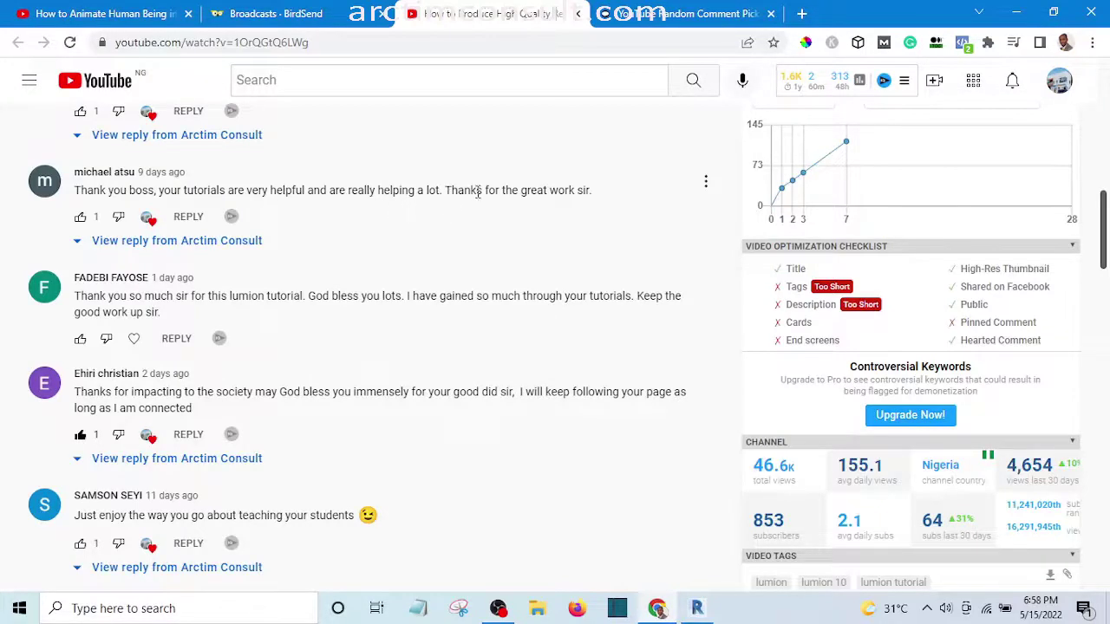
{"action": "scroll", "coordinate": [352, 196], "scroll_direction": "down", "scroll_amount": 7}
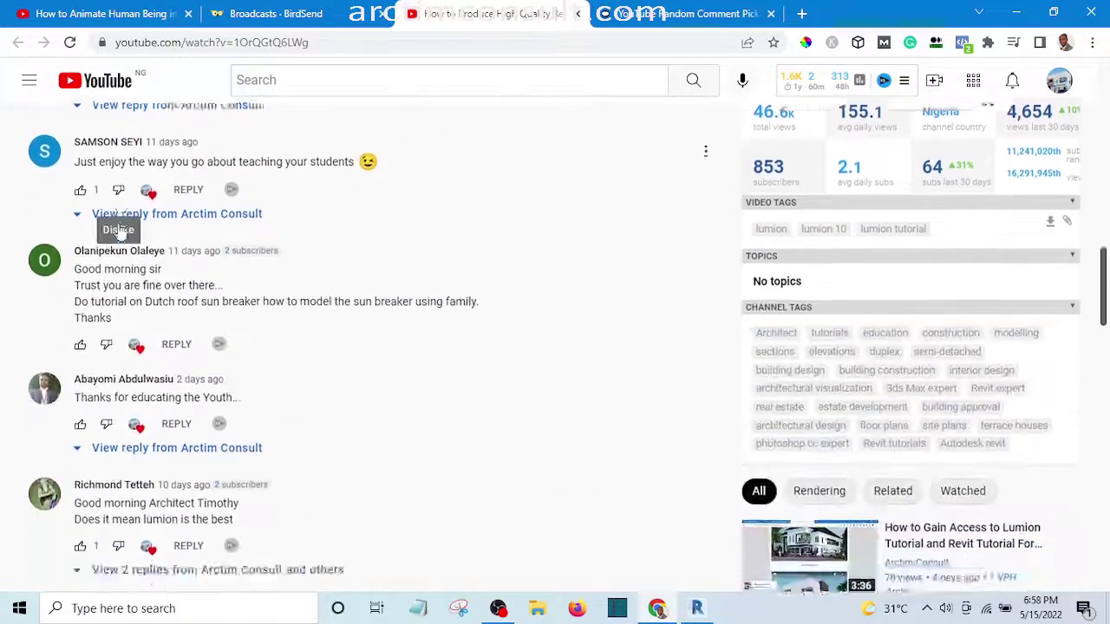
{"action": "scroll", "coordinate": [127, 275], "scroll_direction": "up", "scroll_amount": 1}
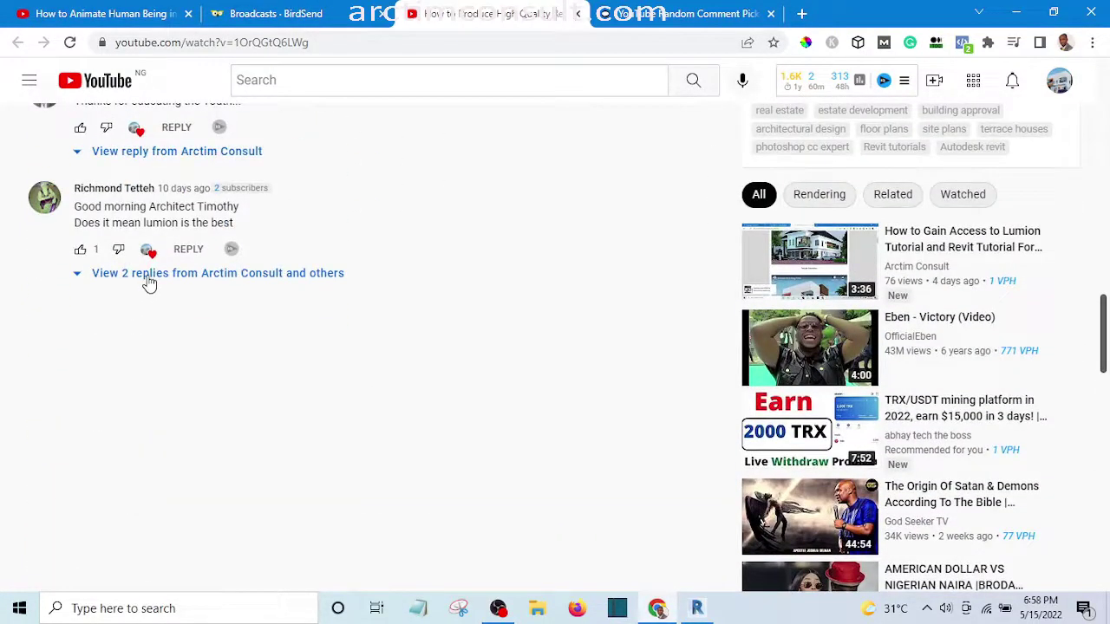
{"action": "scroll", "coordinate": [149, 282], "scroll_direction": "up", "scroll_amount": 10}
{"action": "scroll", "coordinate": [176, 279], "scroll_direction": "down", "scroll_amount": 2}
{"action": "scroll", "coordinate": [149, 329], "scroll_direction": "up", "scroll_amount": 7}
{"action": "scroll", "coordinate": [78, 333], "scroll_direction": "down", "scroll_amount": 3}
{"action": "scroll", "coordinate": [78, 333], "scroll_direction": "down", "scroll_amount": 10}
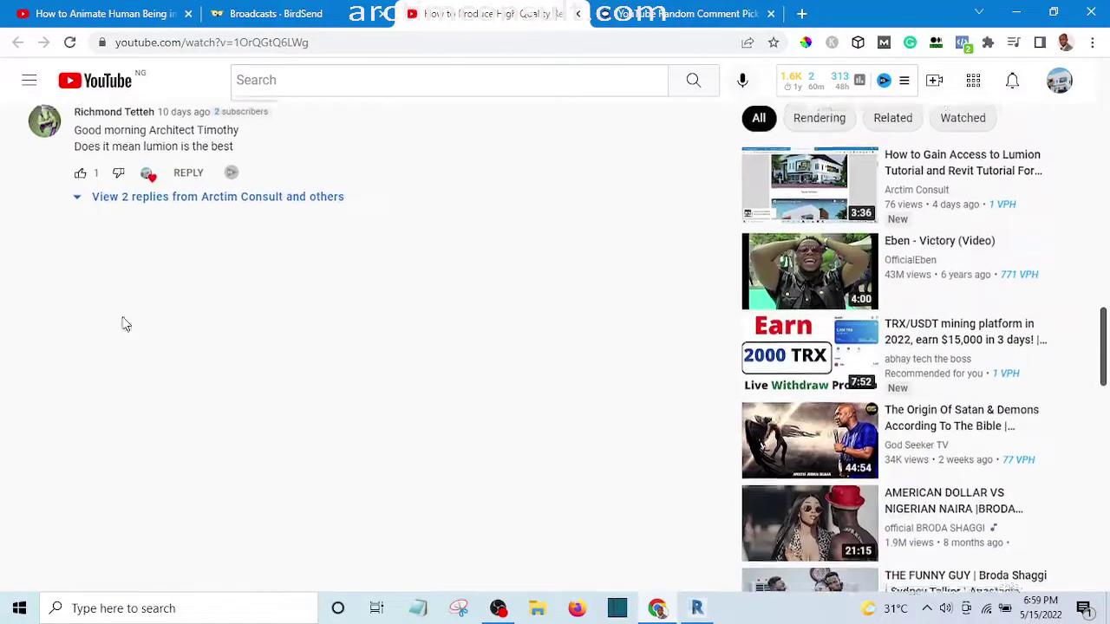
{"action": "scroll", "coordinate": [127, 330], "scroll_direction": "up", "scroll_amount": 1}
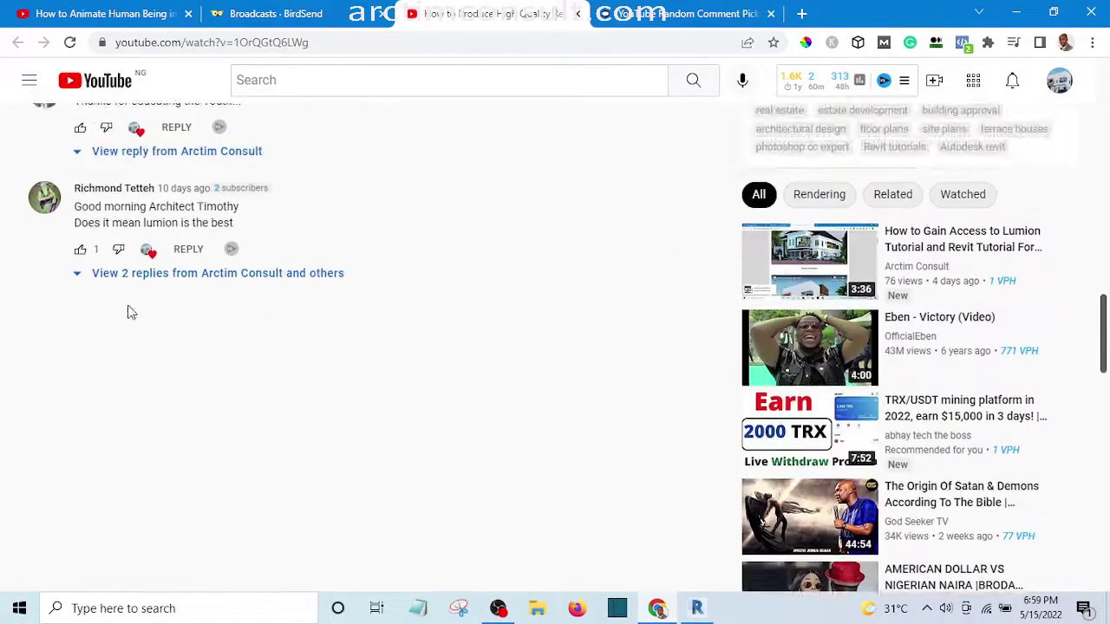
{"action": "left_click", "coordinate": [230, 276]}
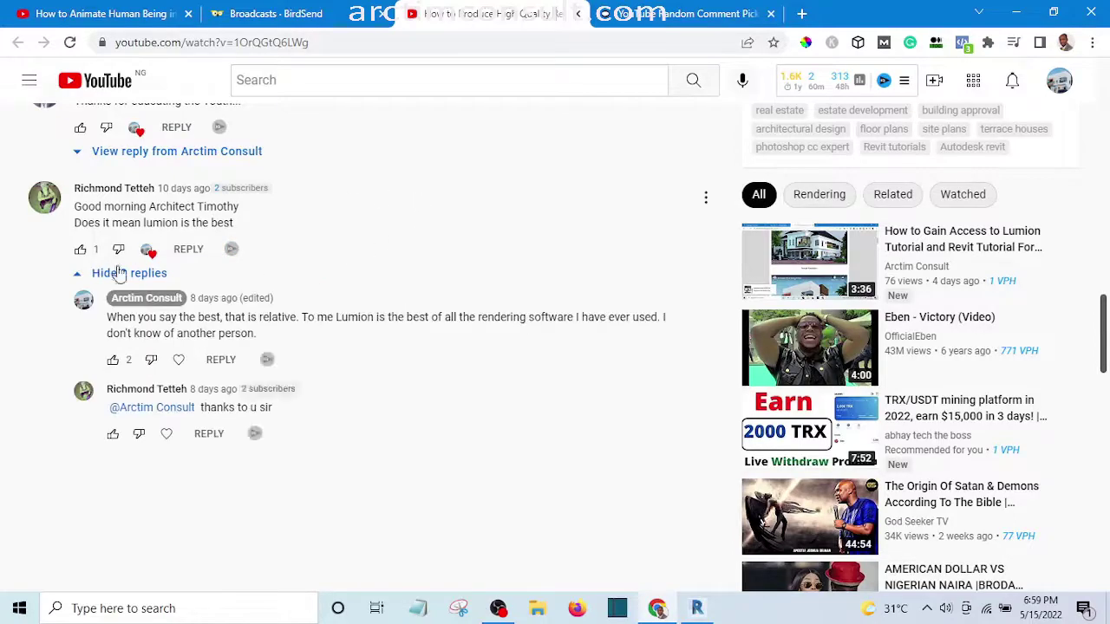
Return to the top of the video page and place the cursor in the address bar.
{"action": "scroll", "coordinate": [241, 319], "scroll_direction": "up", "scroll_amount": 1}
{"action": "scroll", "coordinate": [241, 319], "scroll_direction": "up", "scroll_amount": 15}
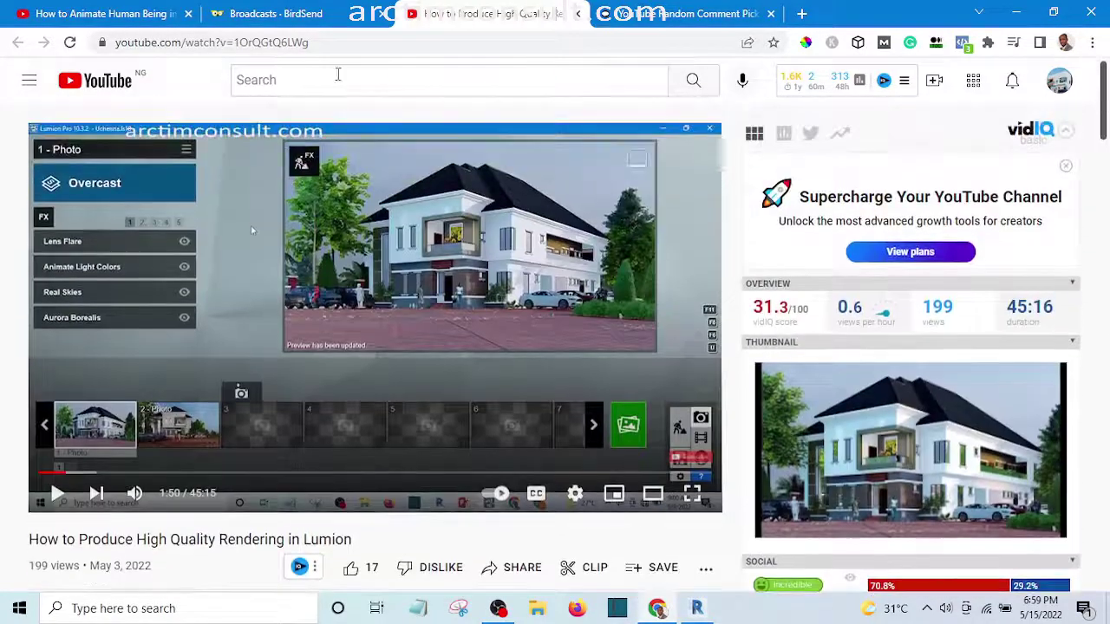
{"action": "left_click", "coordinate": [403, 41]}
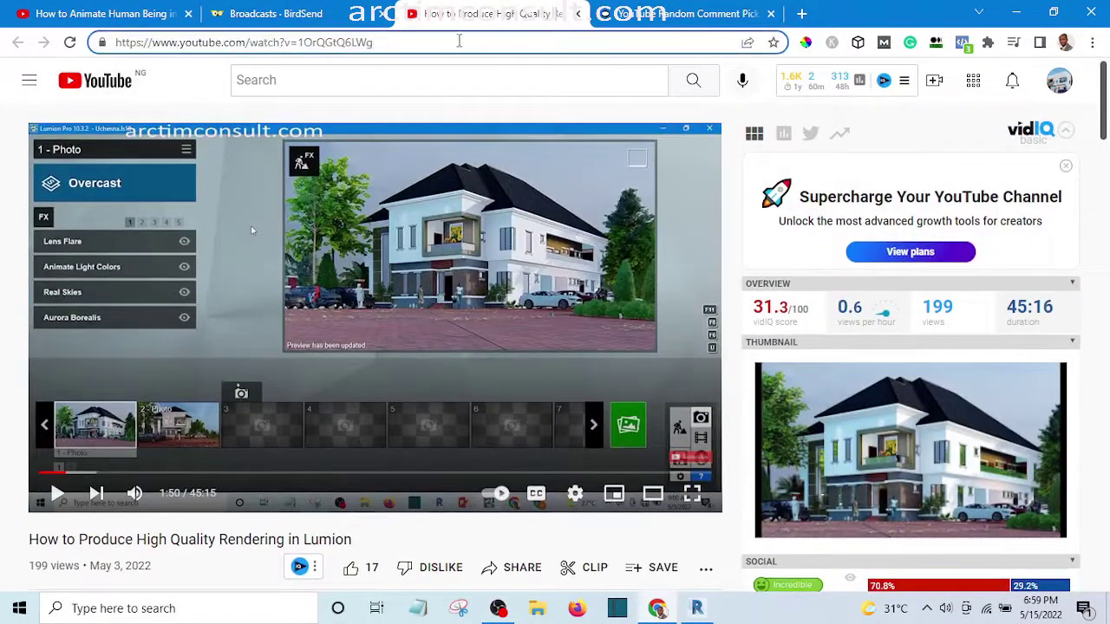
Copy the video's web address from the browser address bar.
{"action": "left_click_drag", "start_coordinate": [383, 39], "coordinate": [121, 47]}
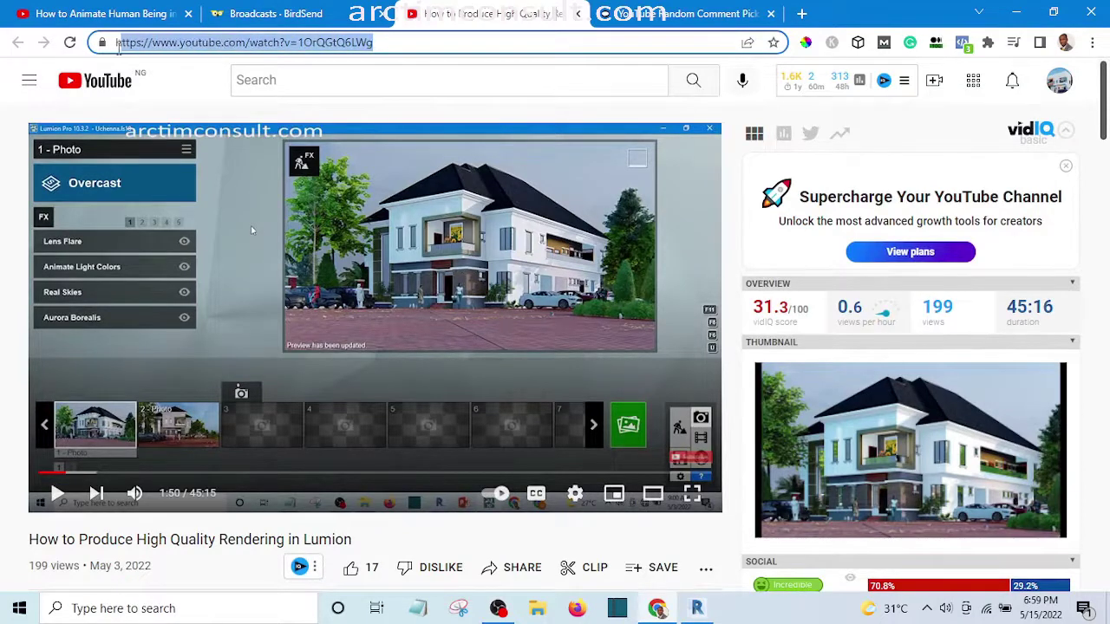
{"action": "right_click", "coordinate": [174, 41]}
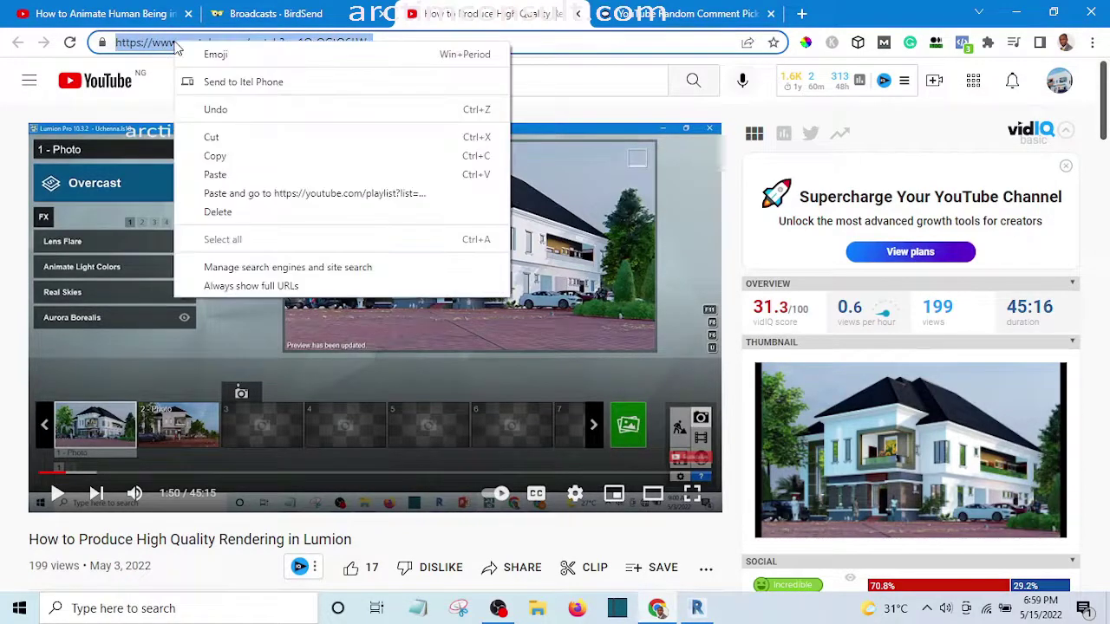
{"action": "left_click", "coordinate": [215, 156]}
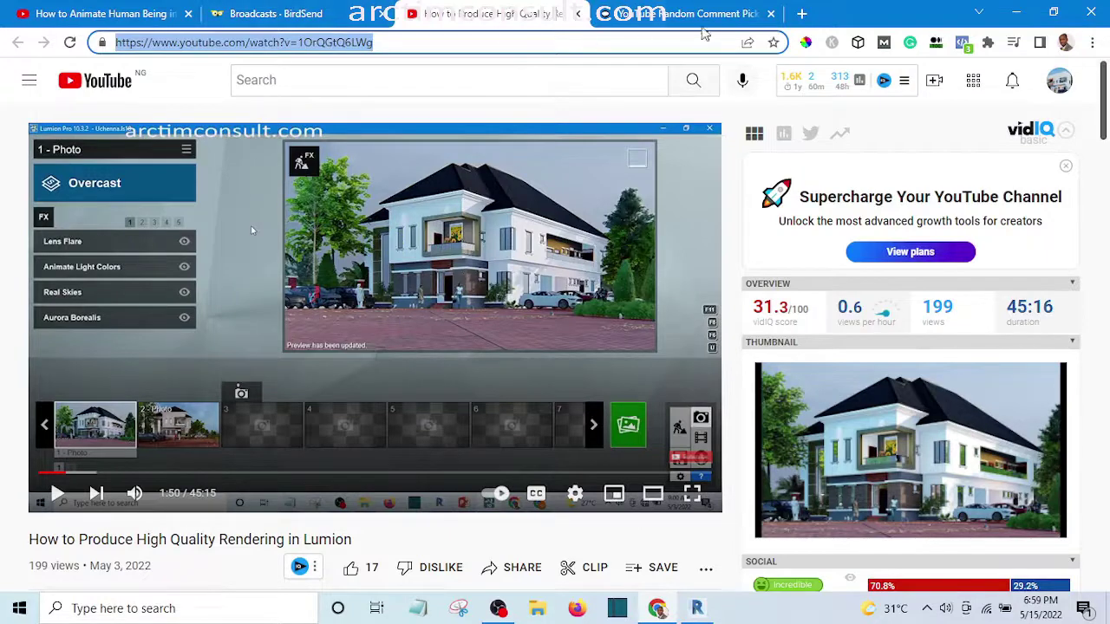
{"action": "left_click", "coordinate": [693, 21]}
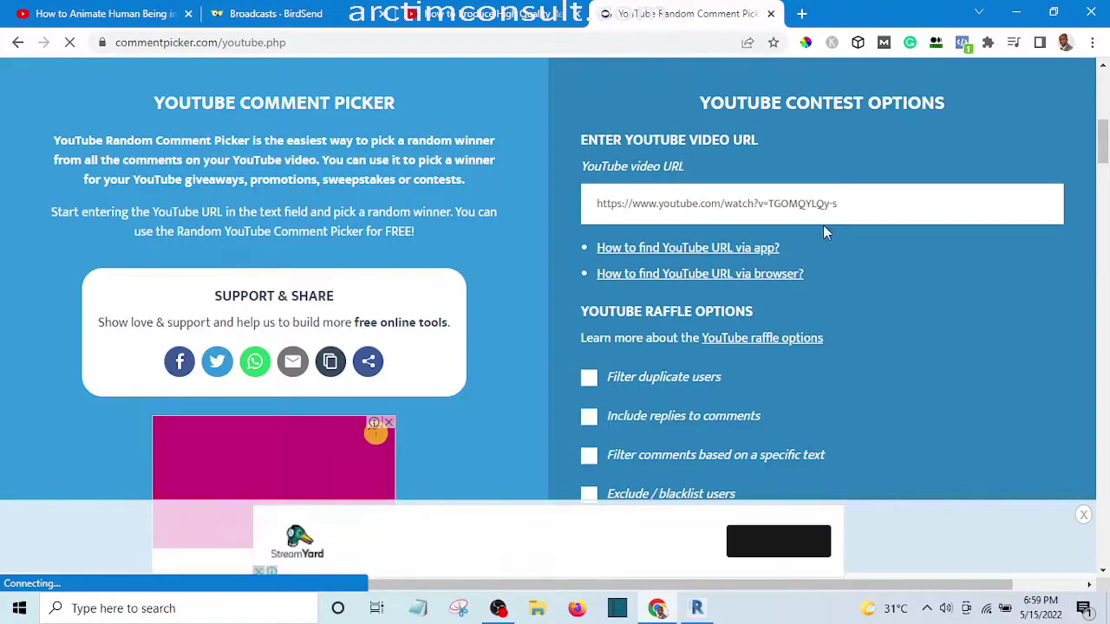
{"action": "left_click", "coordinate": [855, 202]}
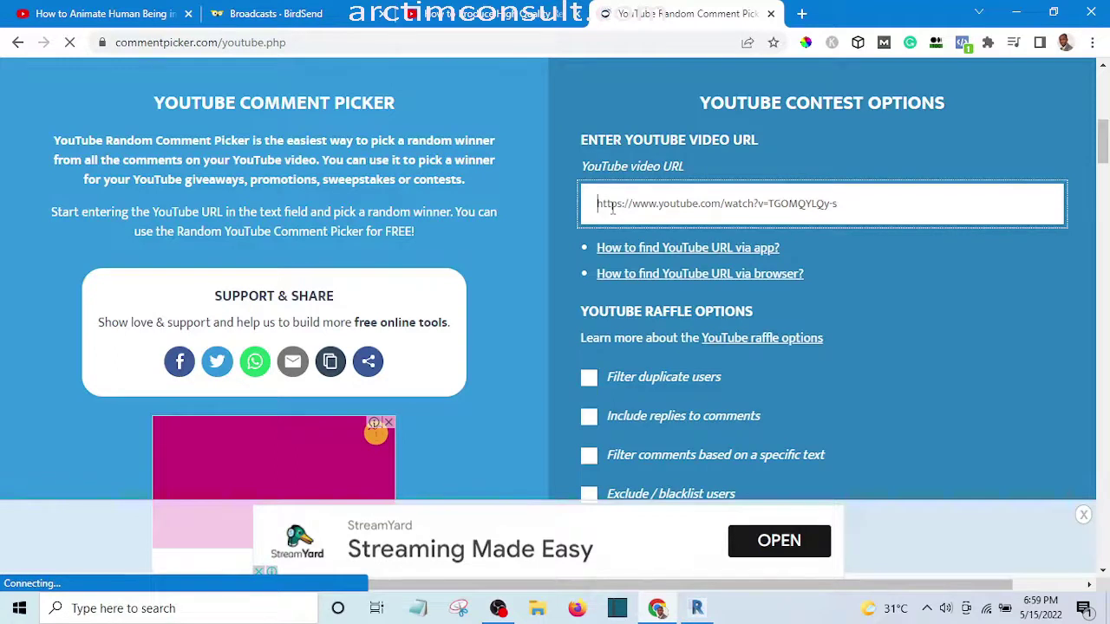
{"action": "key", "text": "ctrl+v"}
{"action": "key", "text": "ctrl+v"}
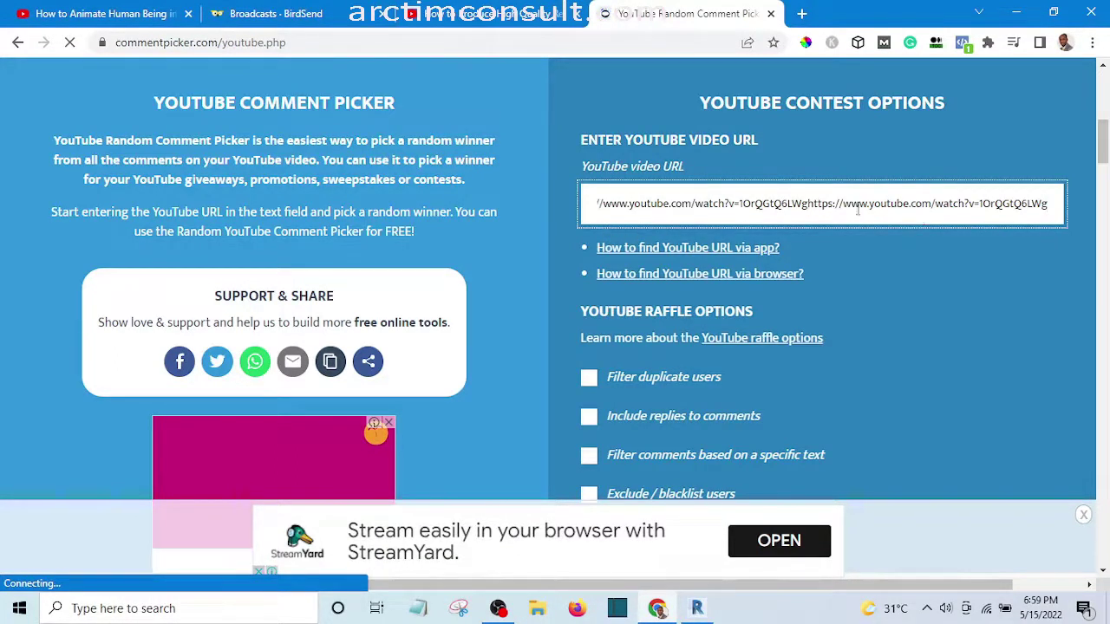
{"action": "left_click_drag", "start_coordinate": [1050, 205], "coordinate": [569, 217]}
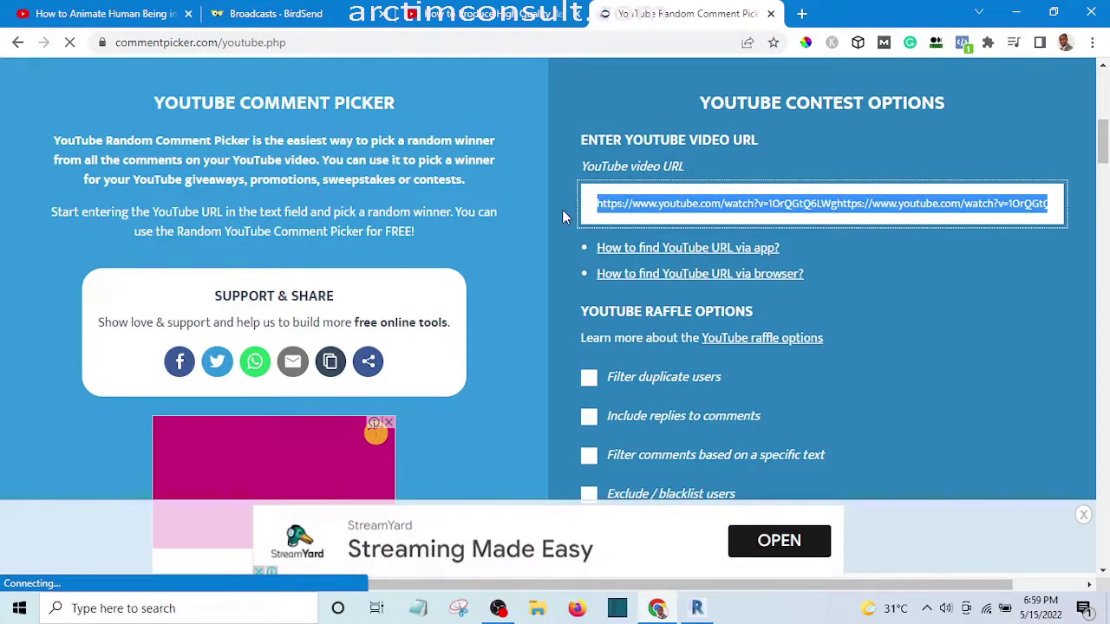
{"action": "key", "text": "ctrl+v"}
{"action": "left_click", "coordinate": [923, 277]}
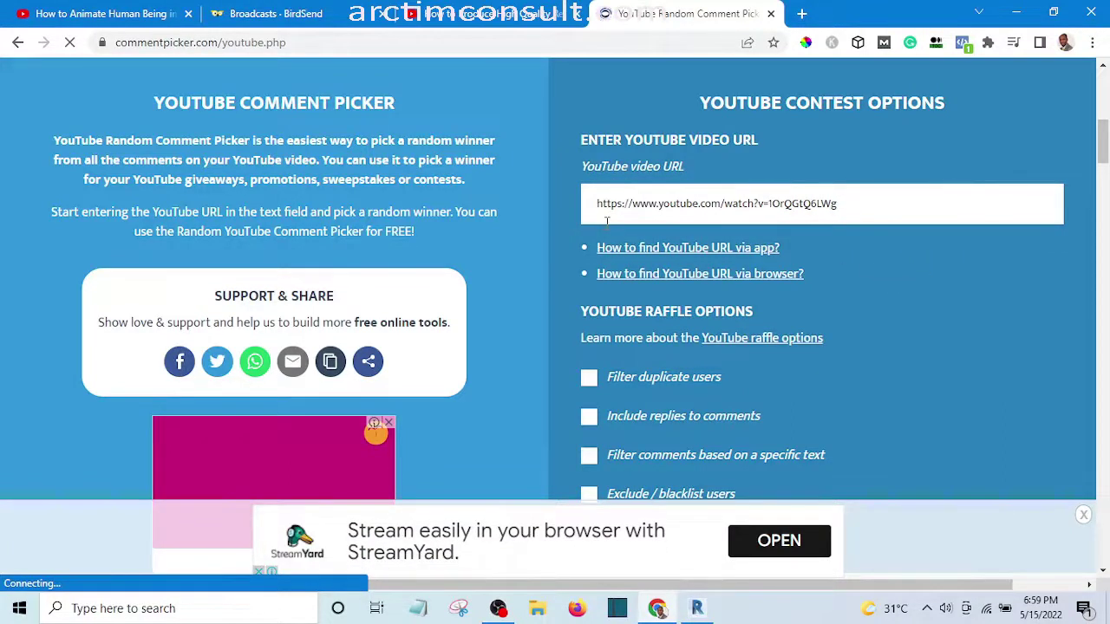
{"action": "scroll", "coordinate": [612, 277], "scroll_direction": "down", "scroll_amount": 3}
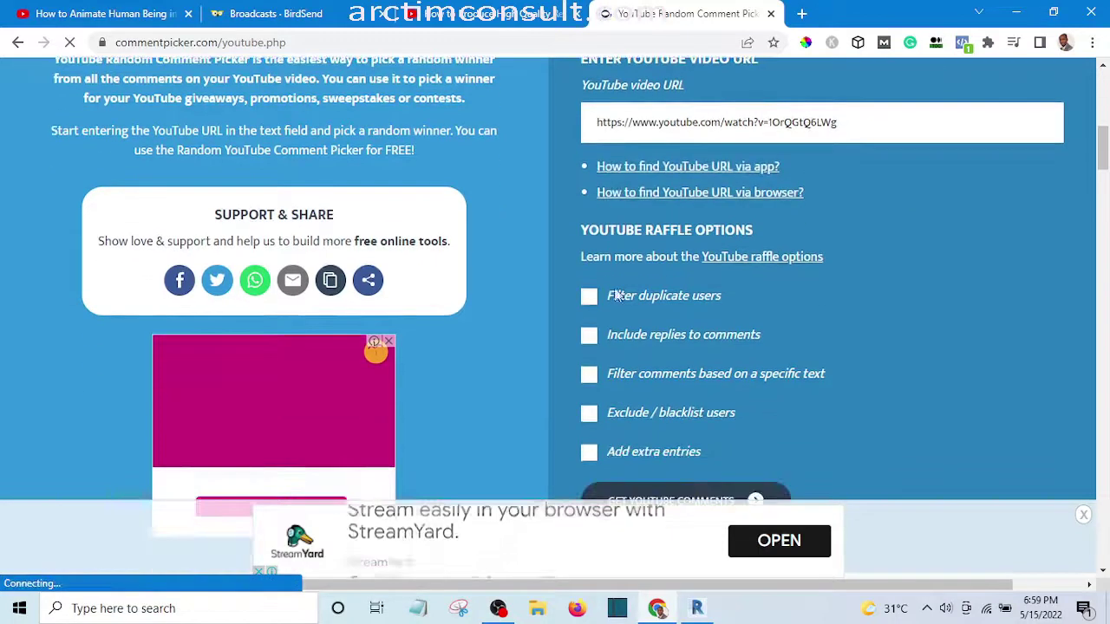
{"action": "scroll", "coordinate": [606, 238], "scroll_direction": "up", "scroll_amount": 1}
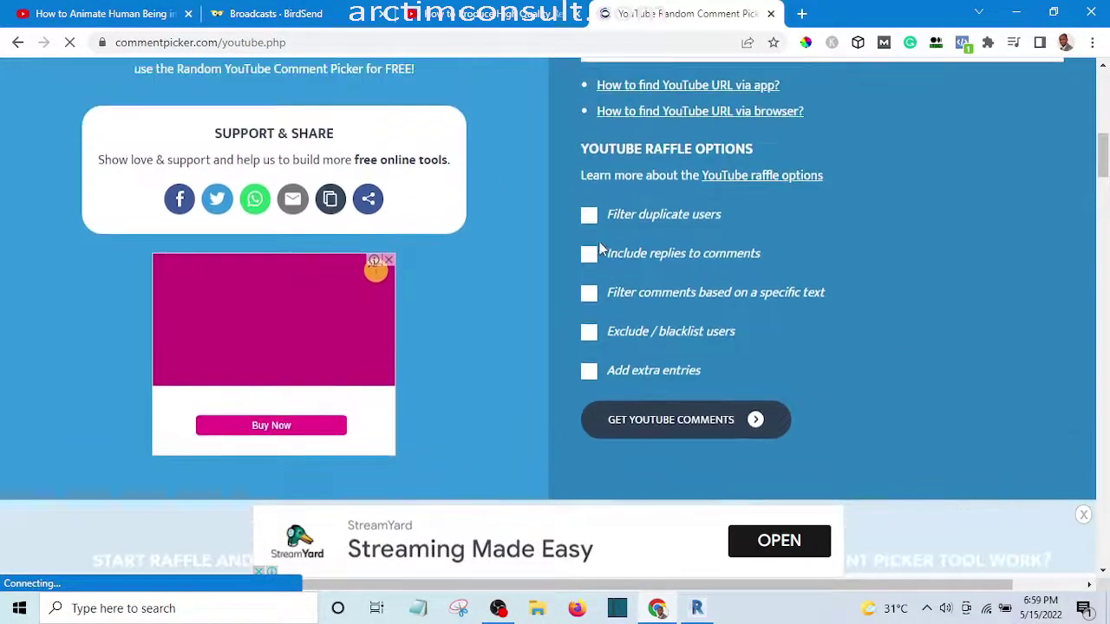
{"action": "left_click", "coordinate": [589, 215]}
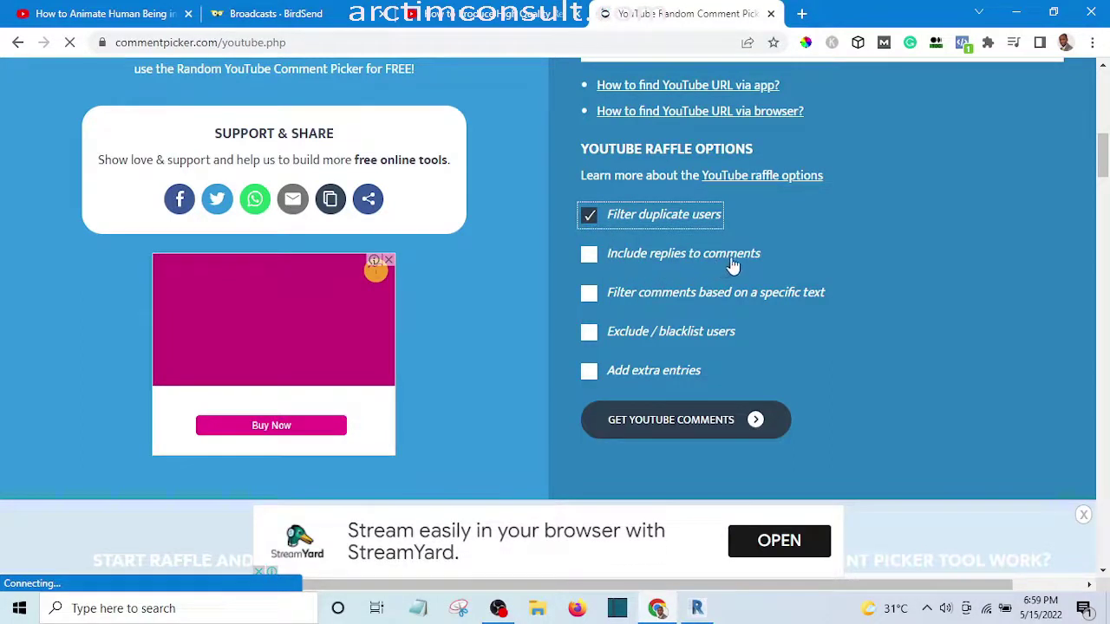
{"action": "left_click", "coordinate": [589, 255]}
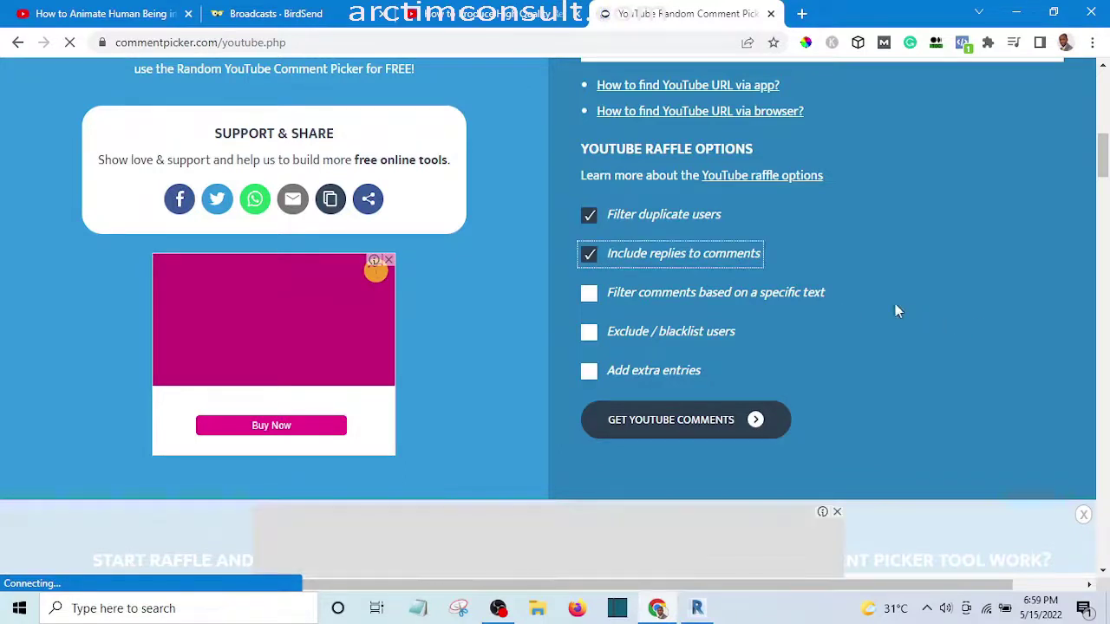
{"action": "scroll", "coordinate": [786, 305], "scroll_direction": "down", "scroll_amount": 1}
{"action": "scroll", "coordinate": [685, 217], "scroll_direction": "down", "scroll_amount": 1}
{"action": "scroll", "coordinate": [659, 224], "scroll_direction": "up", "scroll_amount": 1}
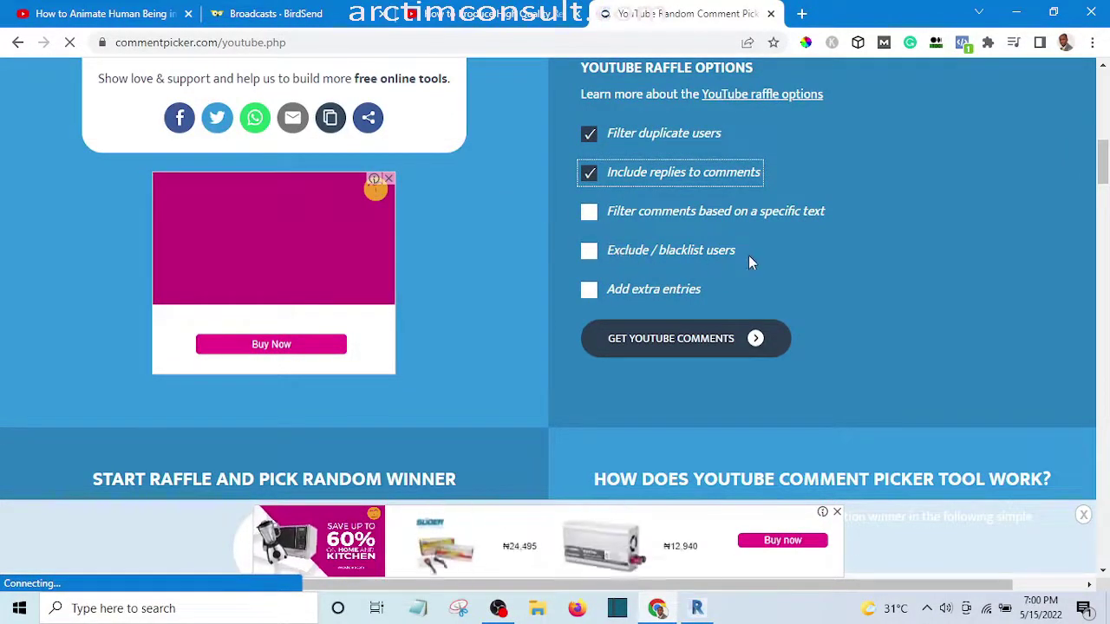
{"action": "scroll", "coordinate": [745, 252], "scroll_direction": "down", "scroll_amount": 2}
{"action": "scroll", "coordinate": [685, 245], "scroll_direction": "up", "scroll_amount": 1}
{"action": "scroll", "coordinate": [661, 248], "scroll_direction": "up", "scroll_amount": 1}
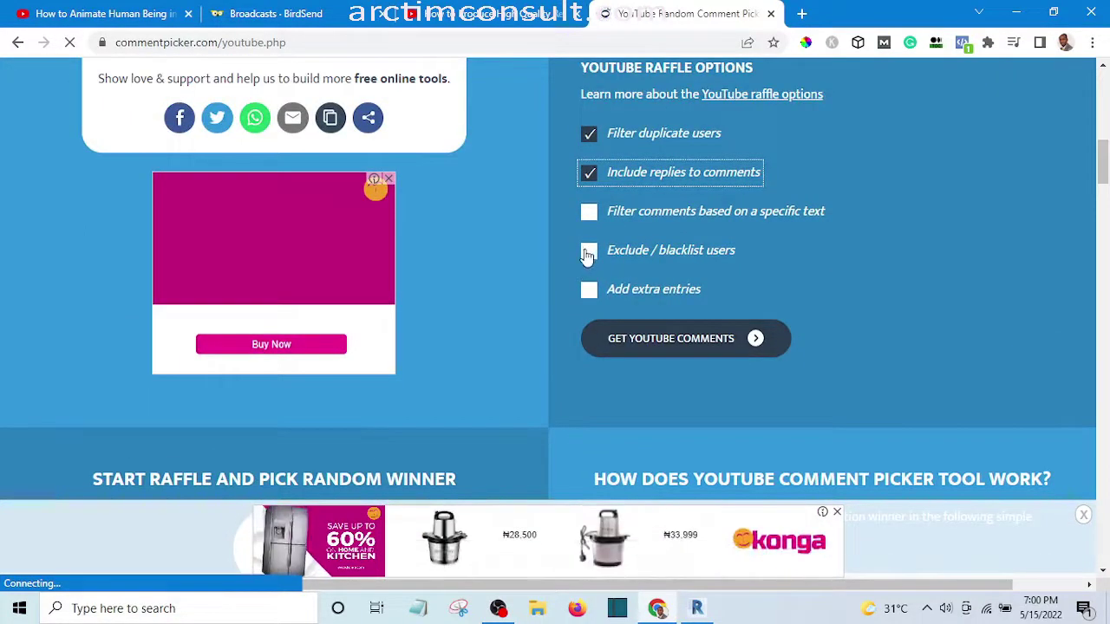
{"action": "left_click", "coordinate": [588, 253]}
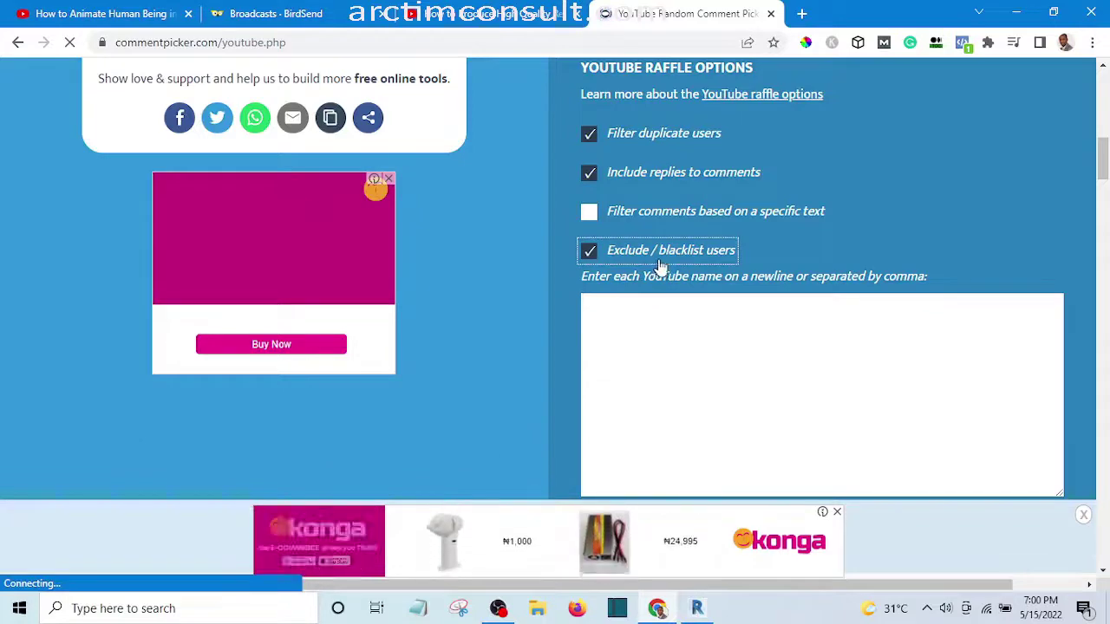
{"action": "left_click", "coordinate": [587, 252]}
{"action": "scroll", "coordinate": [783, 254], "scroll_direction": "down", "scroll_amount": 2}
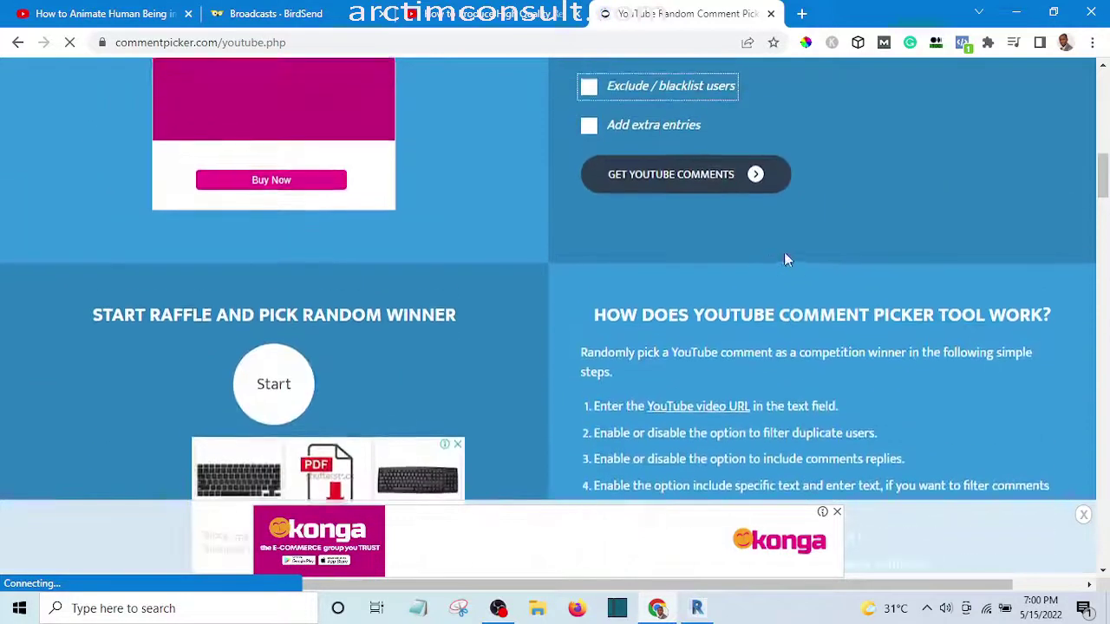
{"action": "scroll", "coordinate": [786, 251], "scroll_direction": "up", "scroll_amount": 2}
{"action": "scroll", "coordinate": [711, 249], "scroll_direction": "up", "scroll_amount": 3}
{"action": "scroll", "coordinate": [769, 240], "scroll_direction": "down", "scroll_amount": 1}
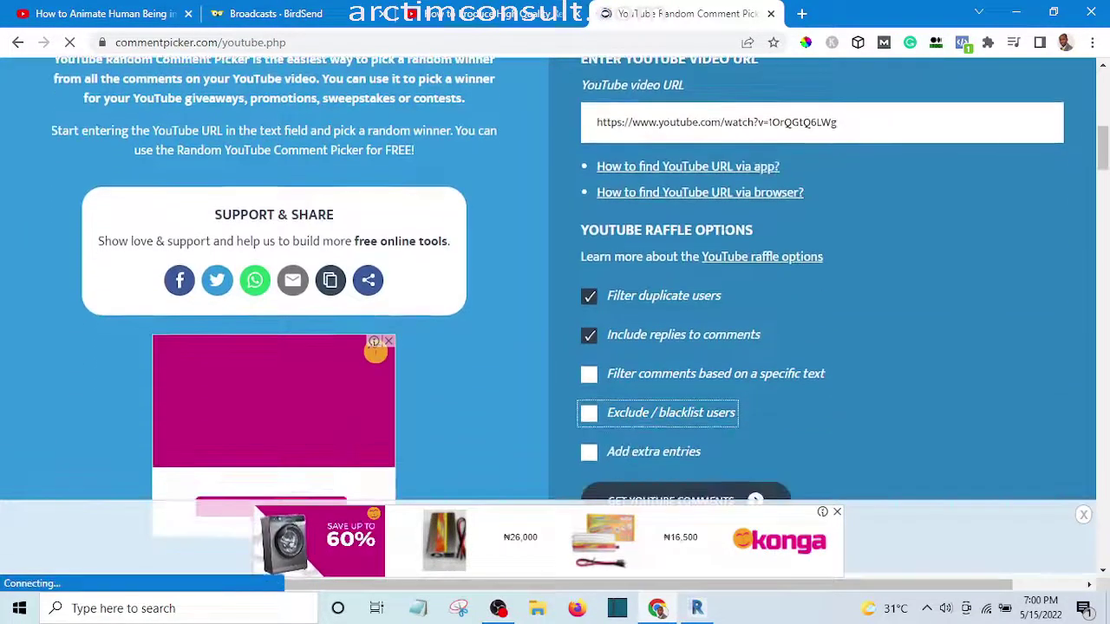
{"action": "scroll", "coordinate": [728, 228], "scroll_direction": "down", "scroll_amount": 2}
{"action": "scroll", "coordinate": [726, 230], "scroll_direction": "up", "scroll_amount": 1}
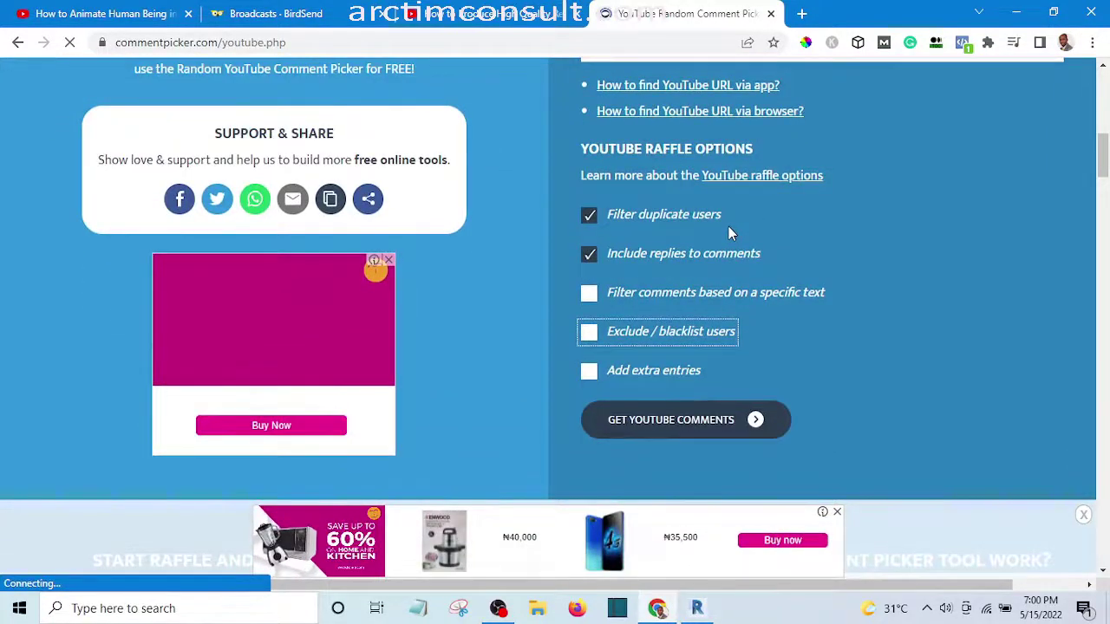
{"action": "scroll", "coordinate": [659, 223], "scroll_direction": "down", "scroll_amount": 4}
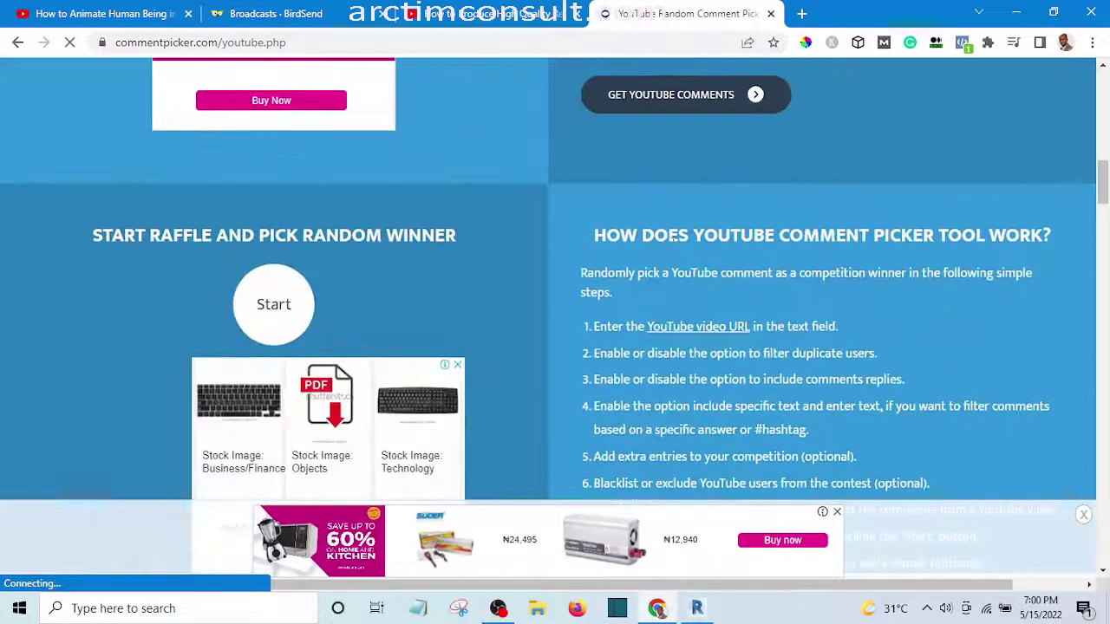
{"action": "scroll", "coordinate": [657, 234], "scroll_direction": "down", "scroll_amount": 1}
{"action": "scroll", "coordinate": [607, 238], "scroll_direction": "up", "scroll_amount": 1}
{"action": "scroll", "coordinate": [495, 247], "scroll_direction": "down", "scroll_amount": 2}
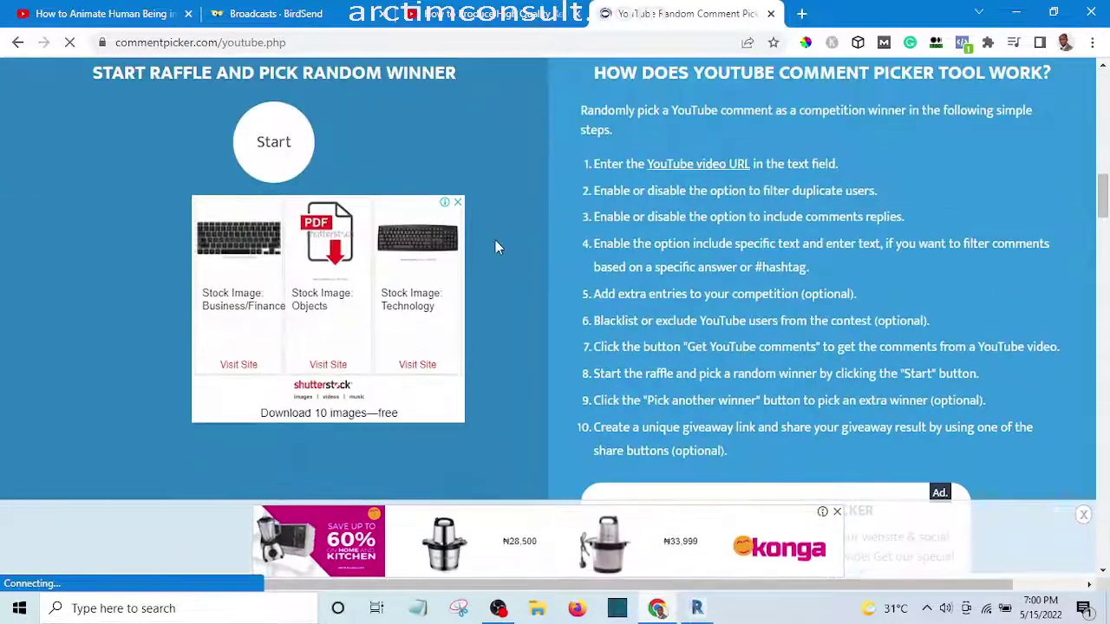
{"action": "scroll", "coordinate": [277, 264], "scroll_direction": "up", "scroll_amount": 3}
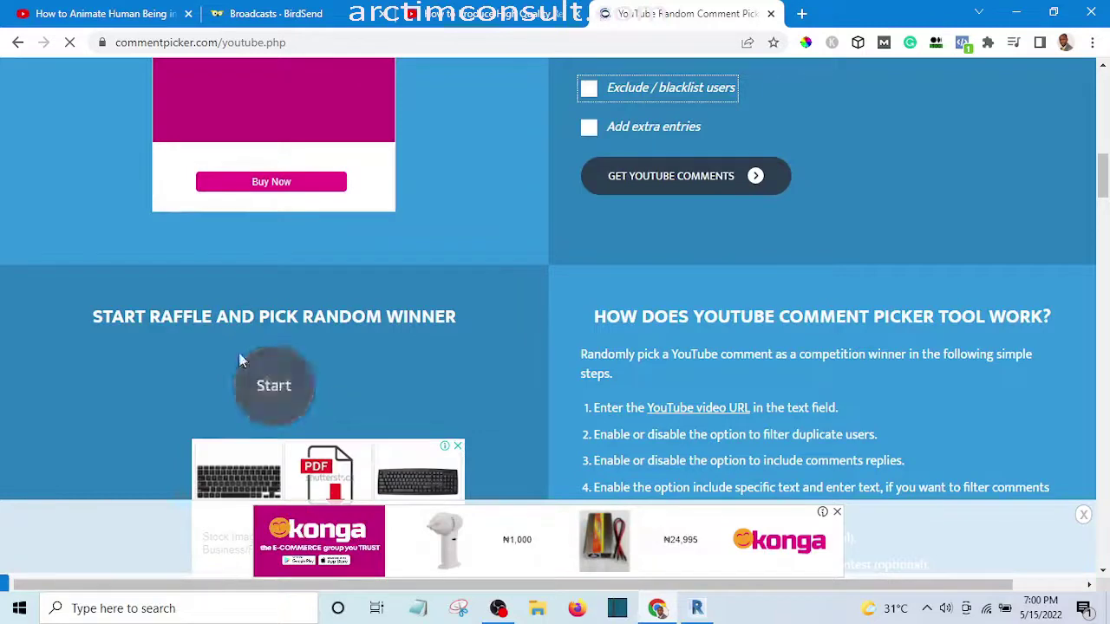
{"action": "scroll", "coordinate": [292, 366], "scroll_direction": "down", "scroll_amount": 1}
{"action": "scroll", "coordinate": [456, 318], "scroll_direction": "up", "scroll_amount": 2}
Get the YouTube comments for the Lumion video and review the 9 unique comments found.
{"action": "left_click", "coordinate": [670, 262]}
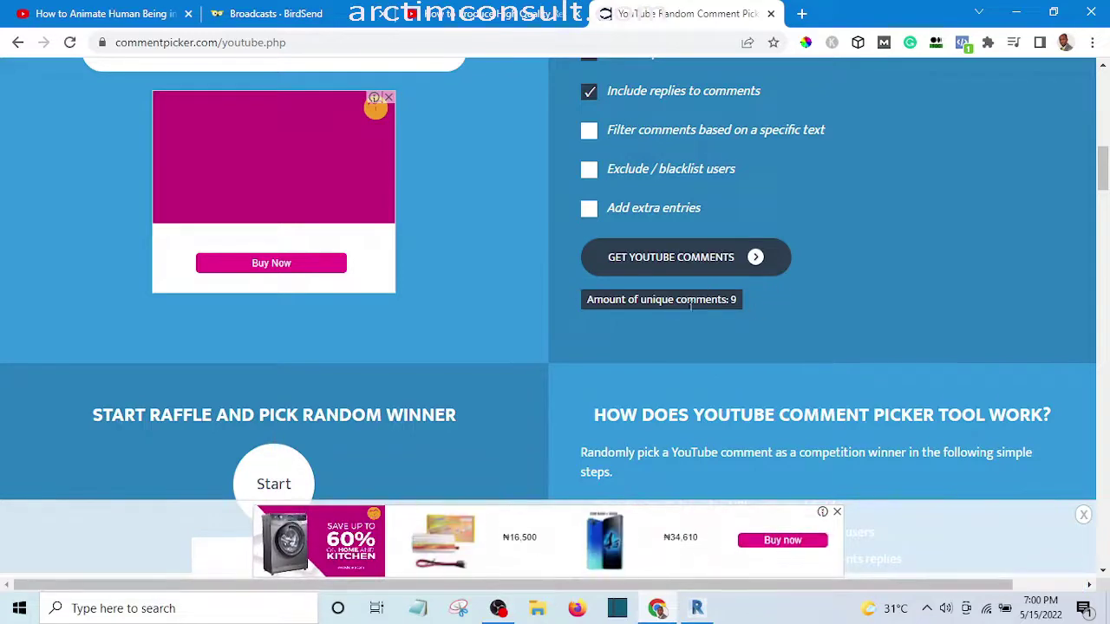
{"action": "scroll", "coordinate": [766, 303], "scroll_direction": "down", "scroll_amount": 2}
{"action": "scroll", "coordinate": [761, 309], "scroll_direction": "up", "scroll_amount": 2}
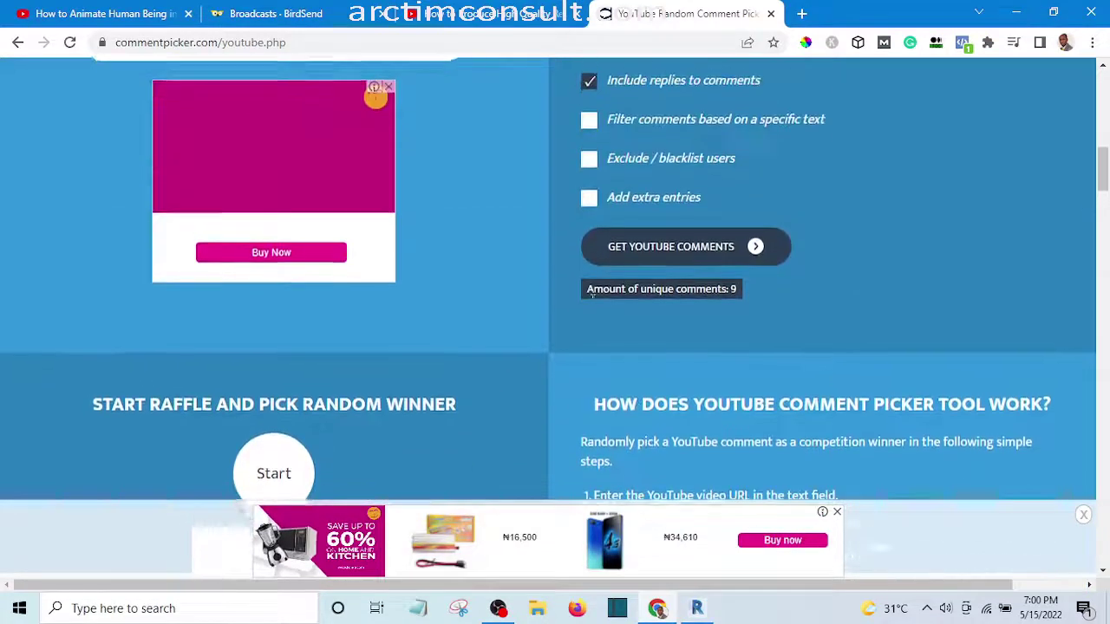
{"action": "scroll", "coordinate": [593, 298], "scroll_direction": "down", "scroll_amount": 1}
{"action": "scroll", "coordinate": [416, 304], "scroll_direction": "down", "scroll_amount": 2}
{"action": "scroll", "coordinate": [310, 273], "scroll_direction": "up", "scroll_amount": 3}
{"action": "scroll", "coordinate": [361, 277], "scroll_direction": "down", "scroll_amount": 2}
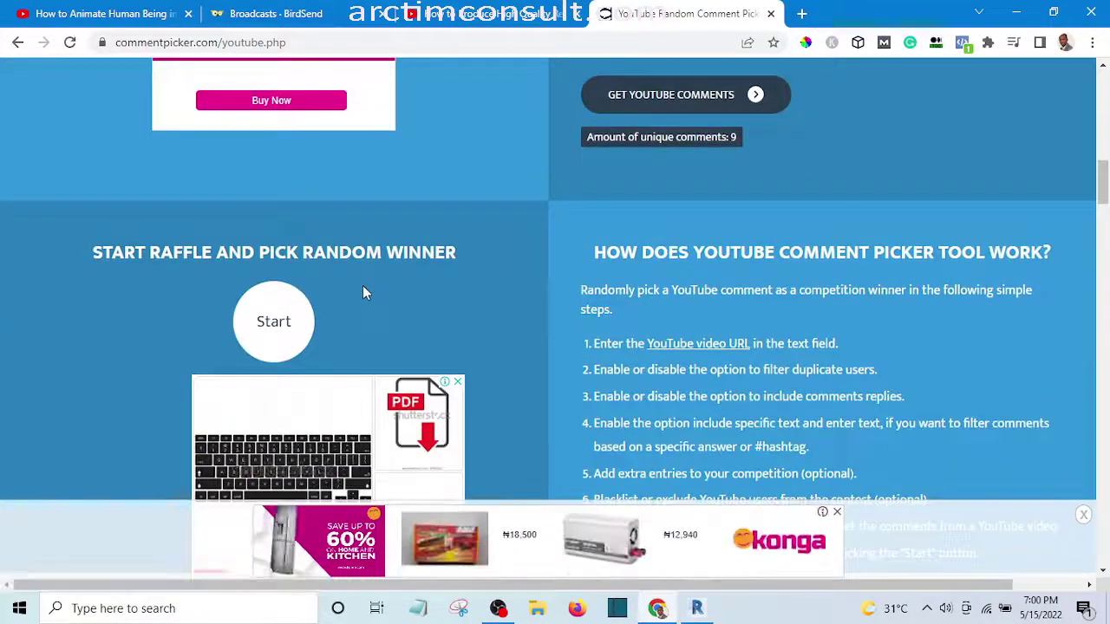
{"action": "scroll", "coordinate": [364, 290], "scroll_direction": "down", "scroll_amount": 1}
{"action": "scroll", "coordinate": [347, 293], "scroll_direction": "up", "scroll_amount": 2}
{"action": "scroll", "coordinate": [260, 301], "scroll_direction": "down", "scroll_amount": 1}
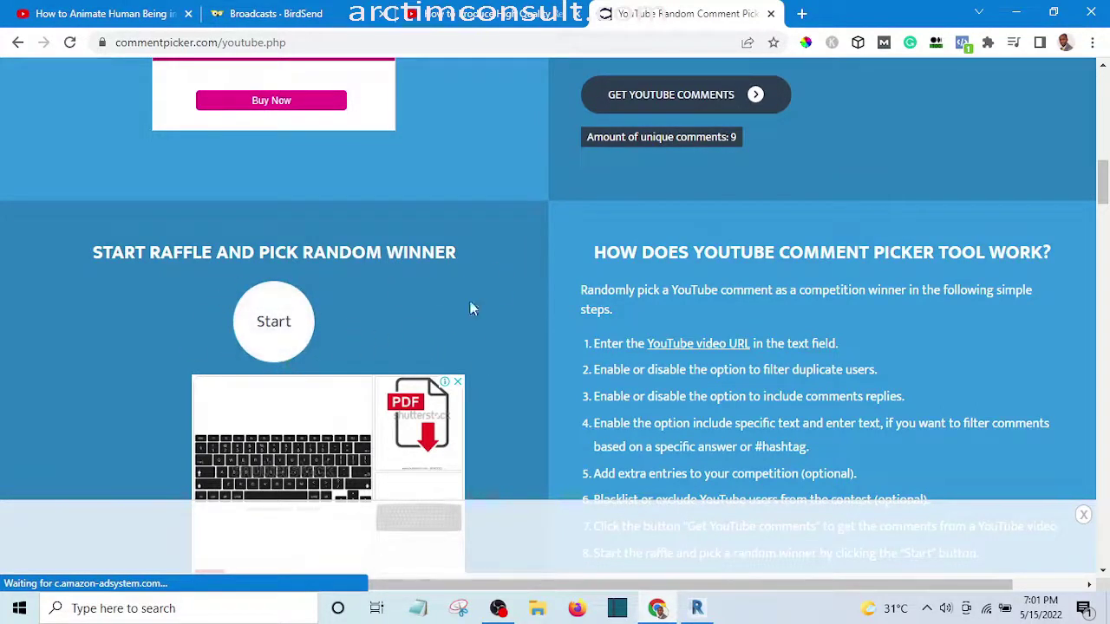
Start the raffle to draw a winner from the 9 comments and open the winner's link.
{"action": "left_click", "coordinate": [266, 323]}
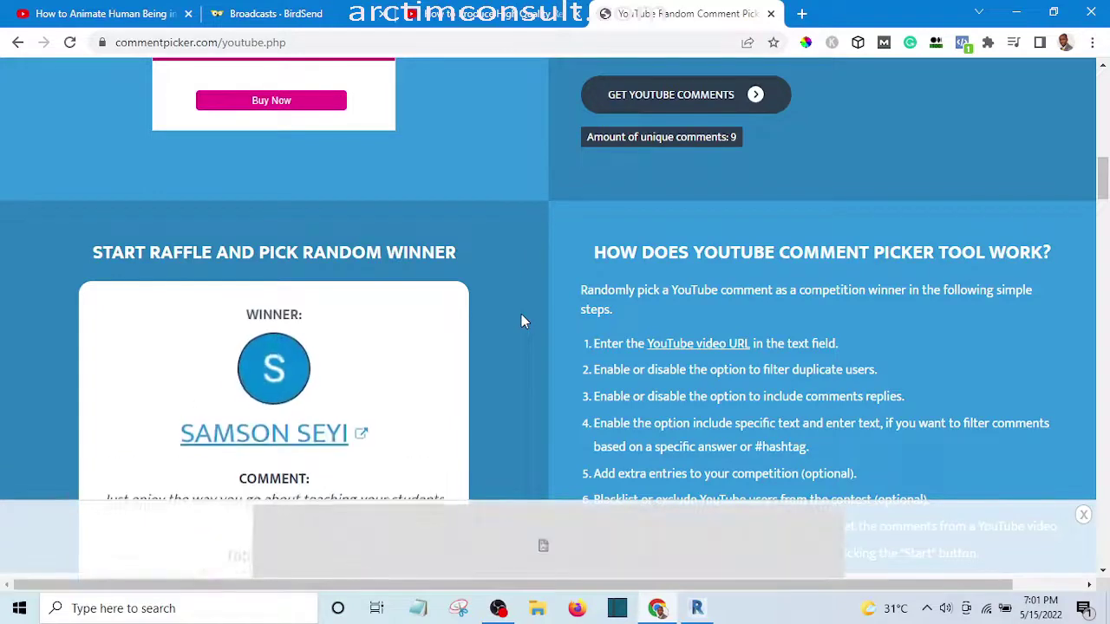
{"action": "scroll", "coordinate": [521, 320], "scroll_direction": "down", "scroll_amount": 2}
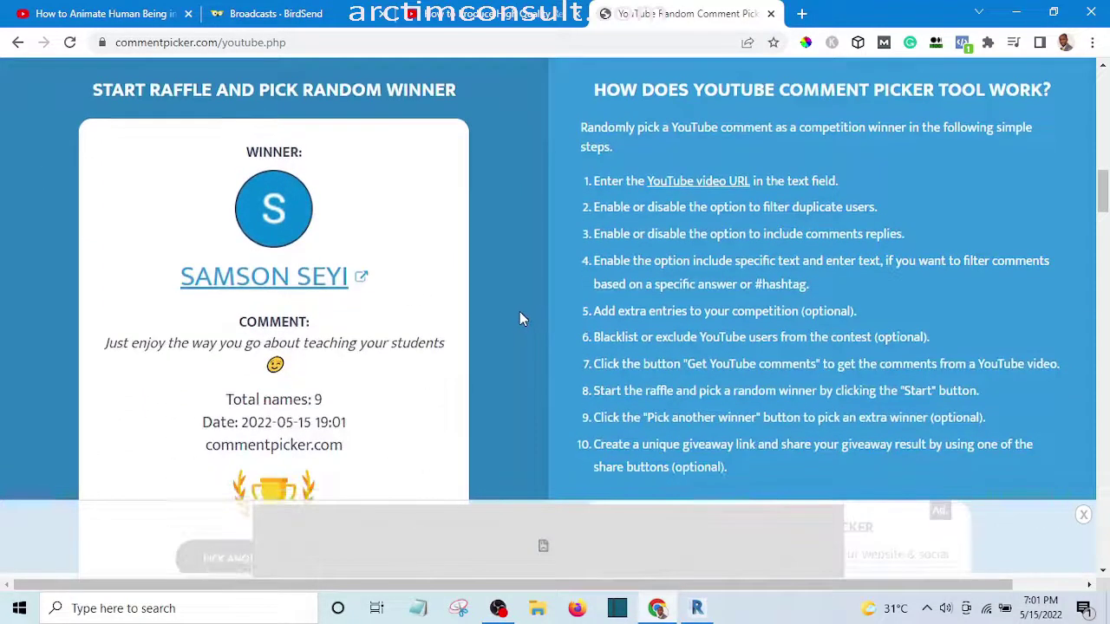
{"action": "scroll", "coordinate": [500, 308], "scroll_direction": "down", "scroll_amount": 1}
{"action": "scroll", "coordinate": [478, 300], "scroll_direction": "up", "scroll_amount": 1}
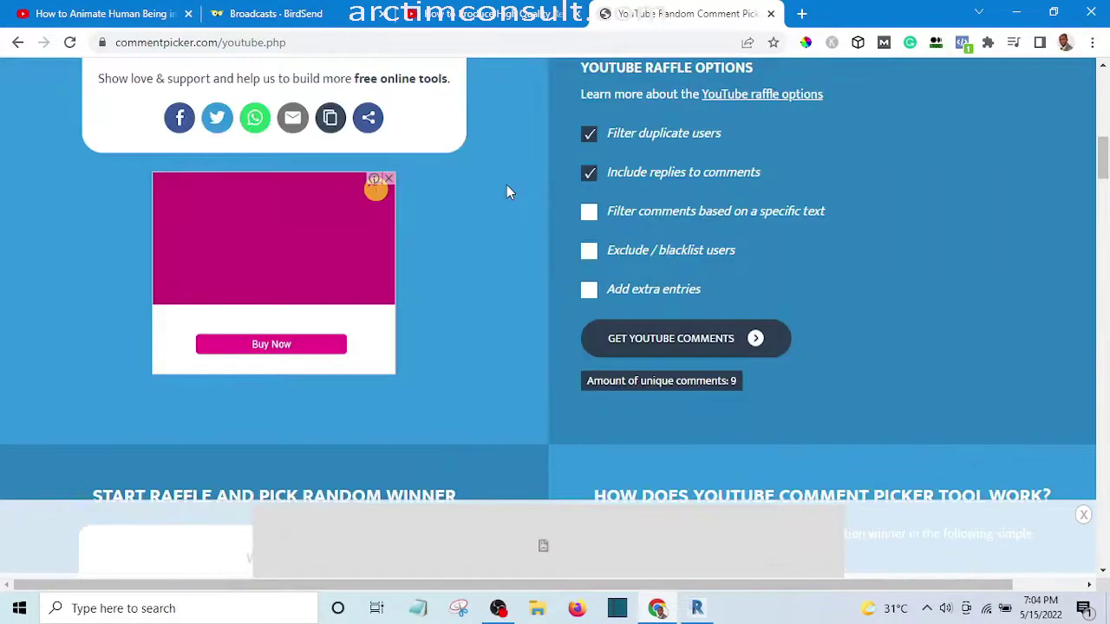
{"action": "scroll", "coordinate": [413, 334], "scroll_direction": "down", "scroll_amount": 6}
{"action": "scroll", "coordinate": [403, 325], "scroll_direction": "up", "scroll_amount": 1}
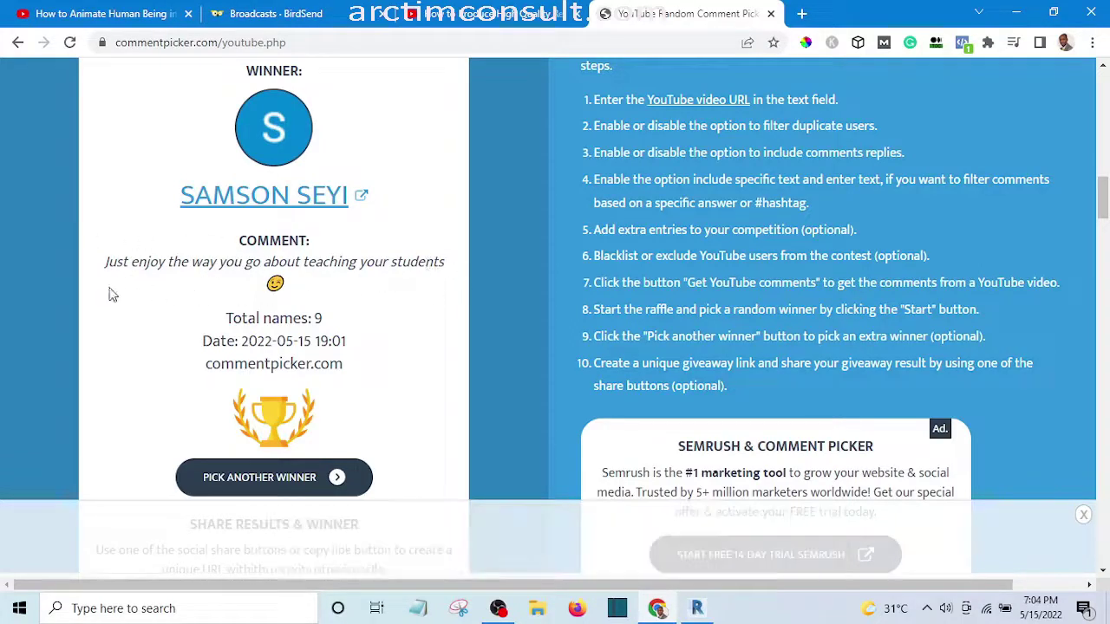
{"action": "left_click", "coordinate": [254, 186]}
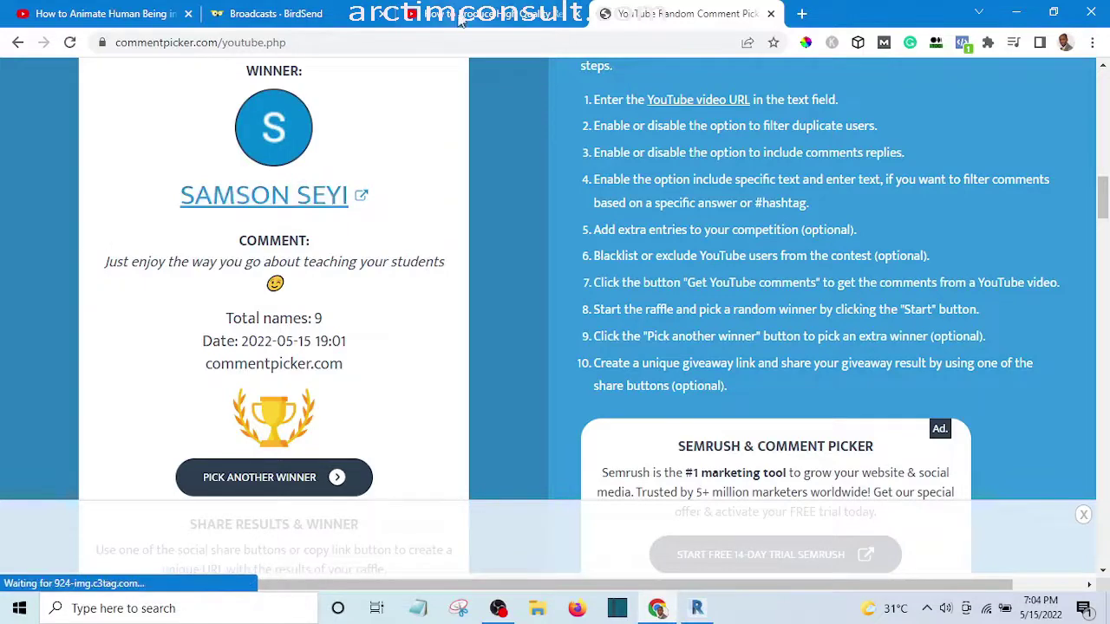
Scroll the tutorial's YouTube comments to find the winner's comment about enjoying the teaching style.
{"action": "scroll", "coordinate": [203, 317], "scroll_direction": "up", "scroll_amount": 7}
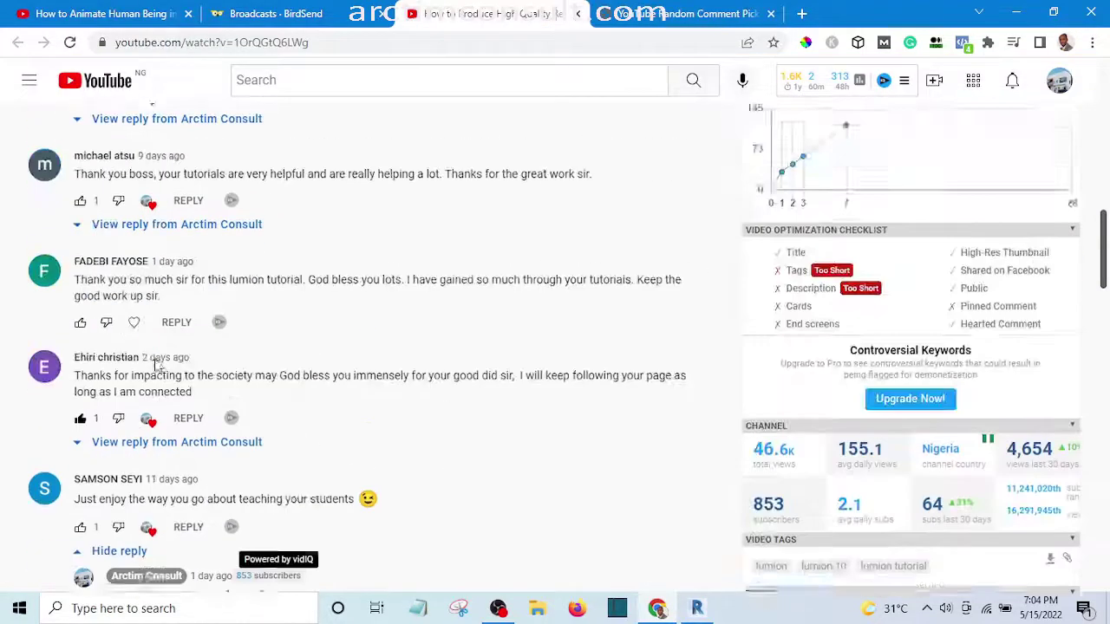
{"action": "scroll", "coordinate": [178, 347], "scroll_direction": "down", "scroll_amount": 5}
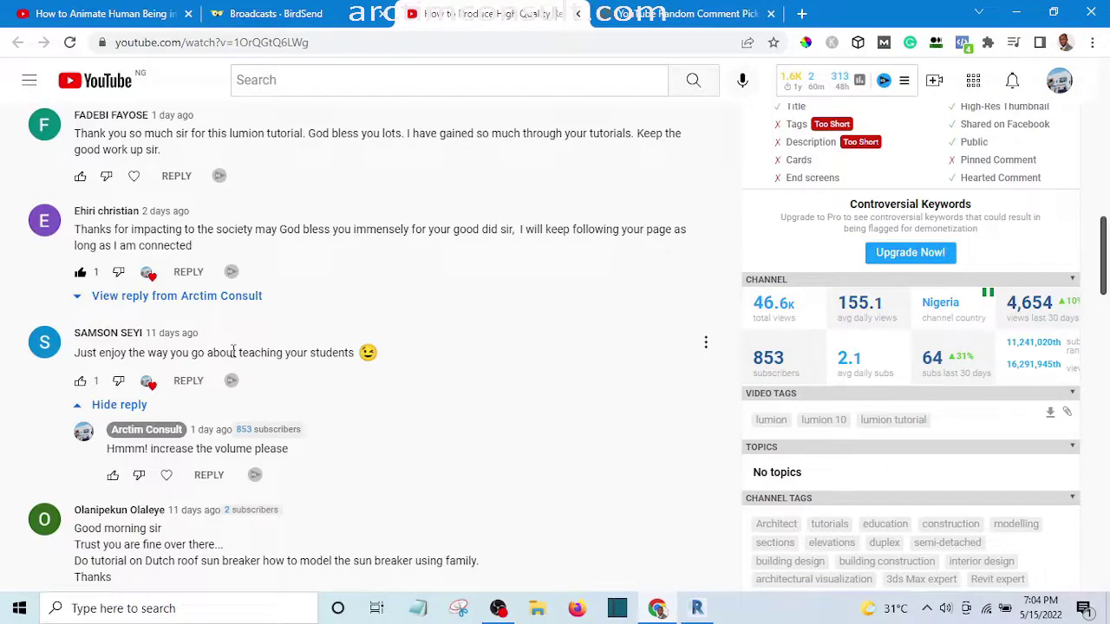
{"action": "scroll", "coordinate": [268, 364], "scroll_direction": "down", "scroll_amount": 3}
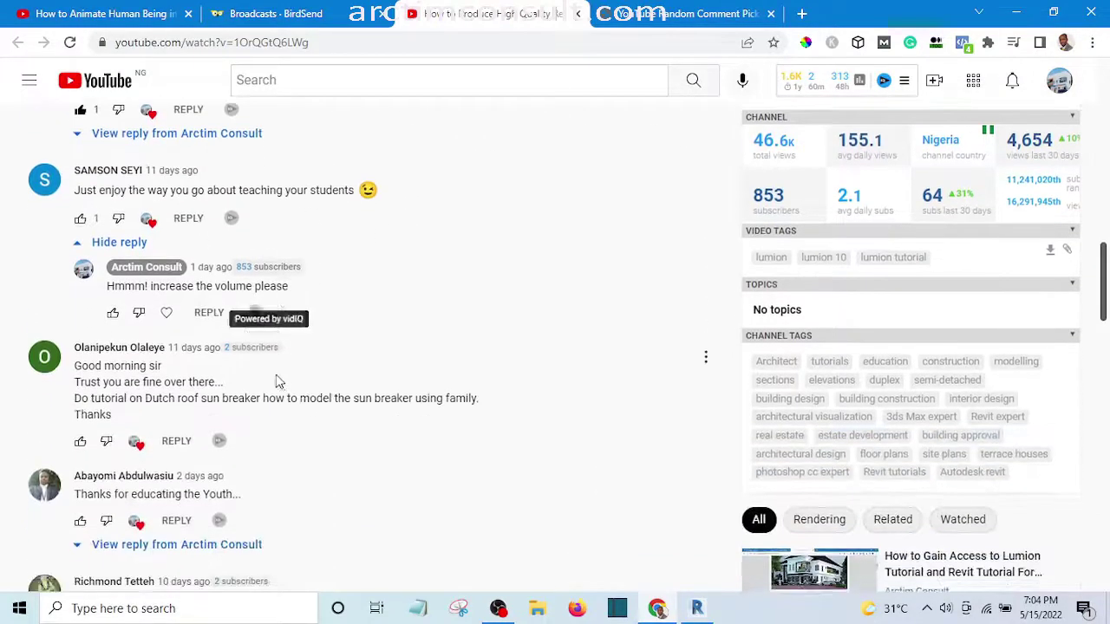
{"action": "scroll", "coordinate": [299, 351], "scroll_direction": "up", "scroll_amount": 1}
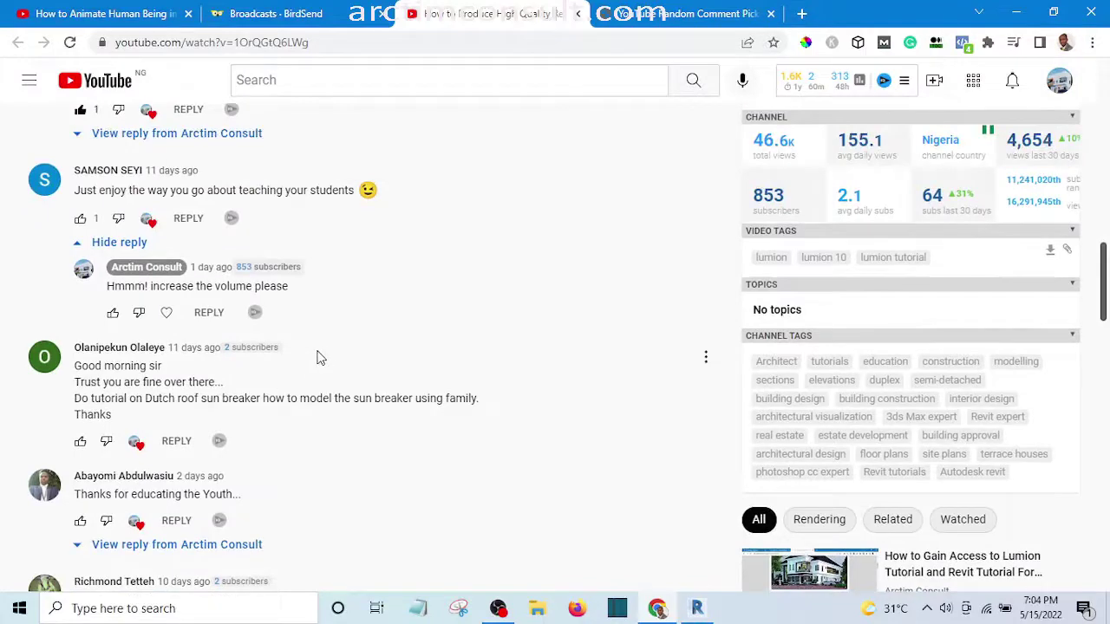
{"action": "scroll", "coordinate": [309, 357], "scroll_direction": "up", "scroll_amount": 1}
{"action": "scroll", "coordinate": [329, 355], "scroll_direction": "up", "scroll_amount": 3}
{"action": "scroll", "coordinate": [453, 389], "scroll_direction": "down", "scroll_amount": 1}
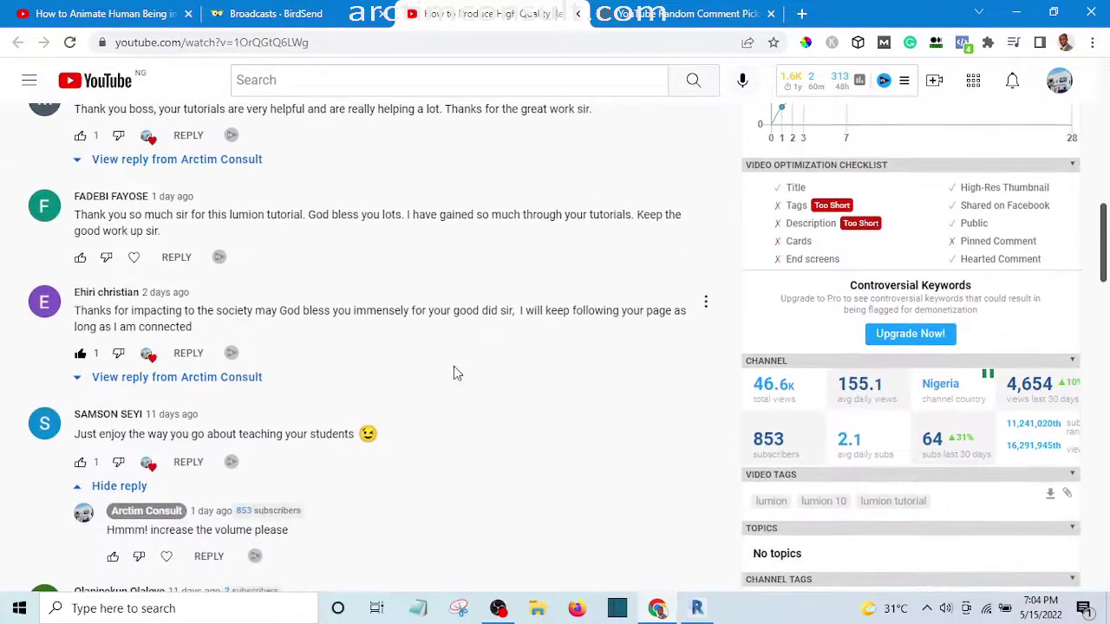
{"action": "scroll", "coordinate": [453, 371], "scroll_direction": "down", "scroll_amount": 1}
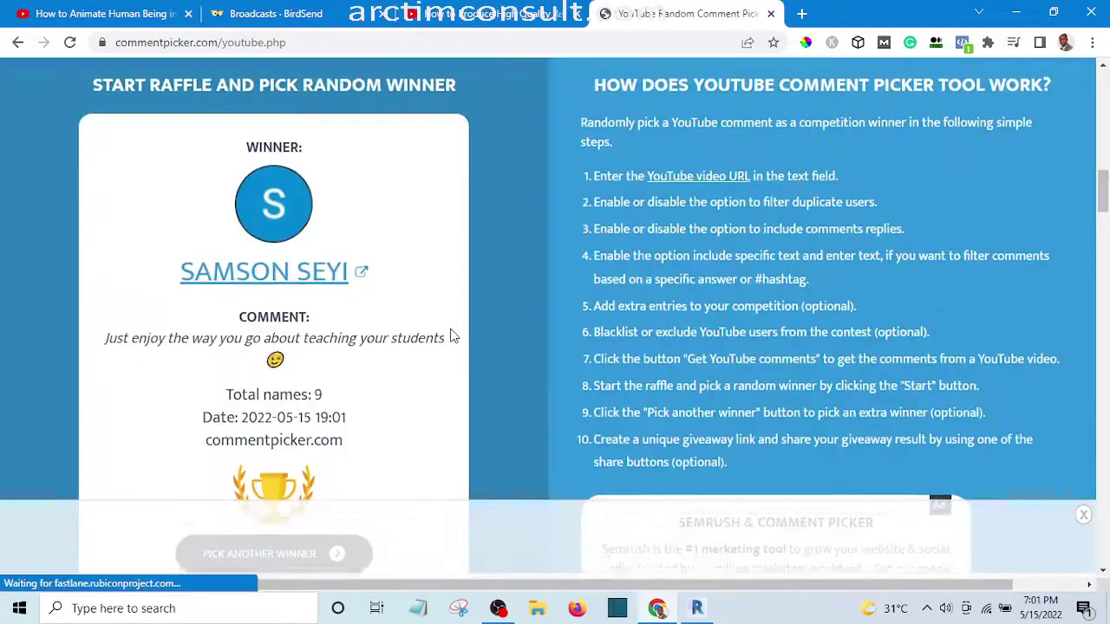
{"action": "scroll", "coordinate": [448, 331], "scroll_direction": "down", "scroll_amount": 7}
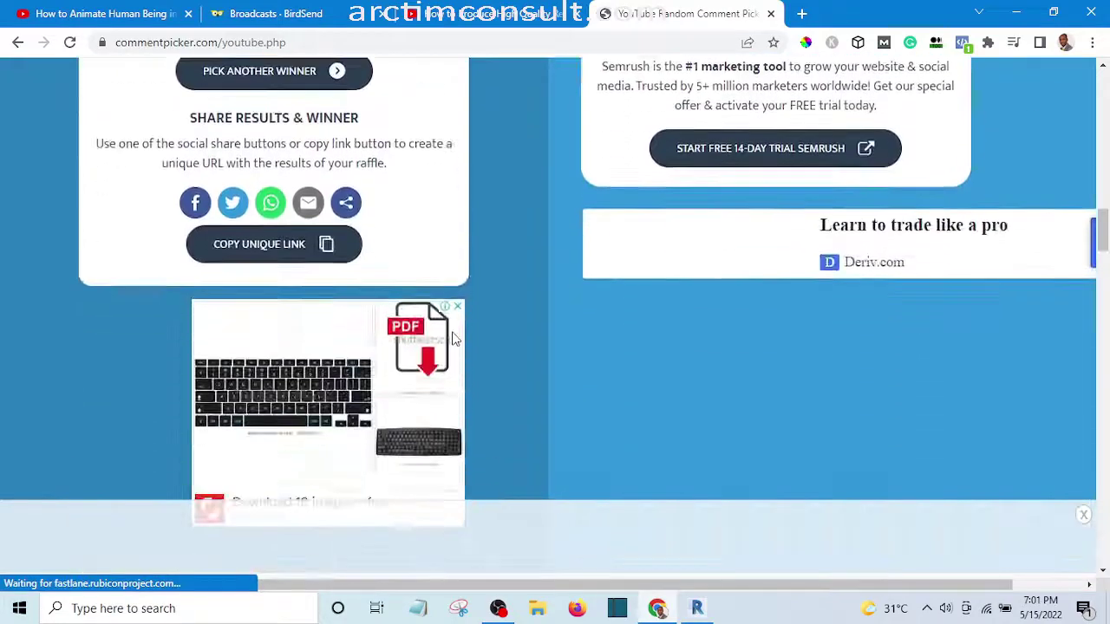
{"action": "scroll", "coordinate": [454, 338], "scroll_direction": "up", "scroll_amount": 8}
{"action": "scroll", "coordinate": [473, 328], "scroll_direction": "down", "scroll_amount": 2}
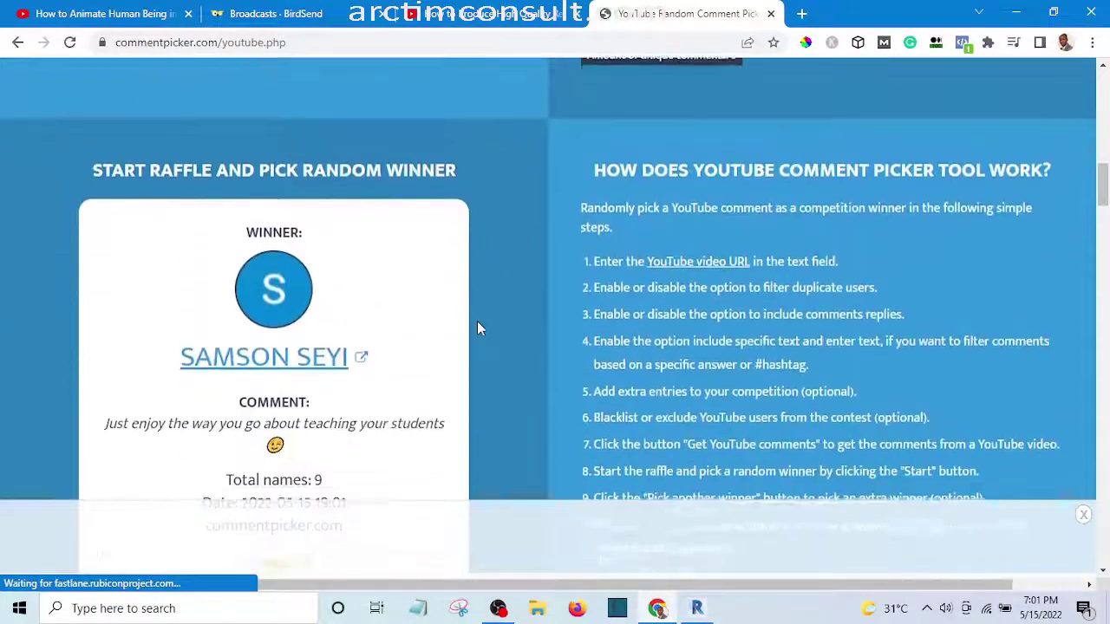
{"action": "scroll", "coordinate": [479, 328], "scroll_direction": "down", "scroll_amount": 2}
{"action": "scroll", "coordinate": [480, 327], "scroll_direction": "up", "scroll_amount": 1}
{"action": "scroll", "coordinate": [479, 328], "scroll_direction": "down", "scroll_amount": 1}
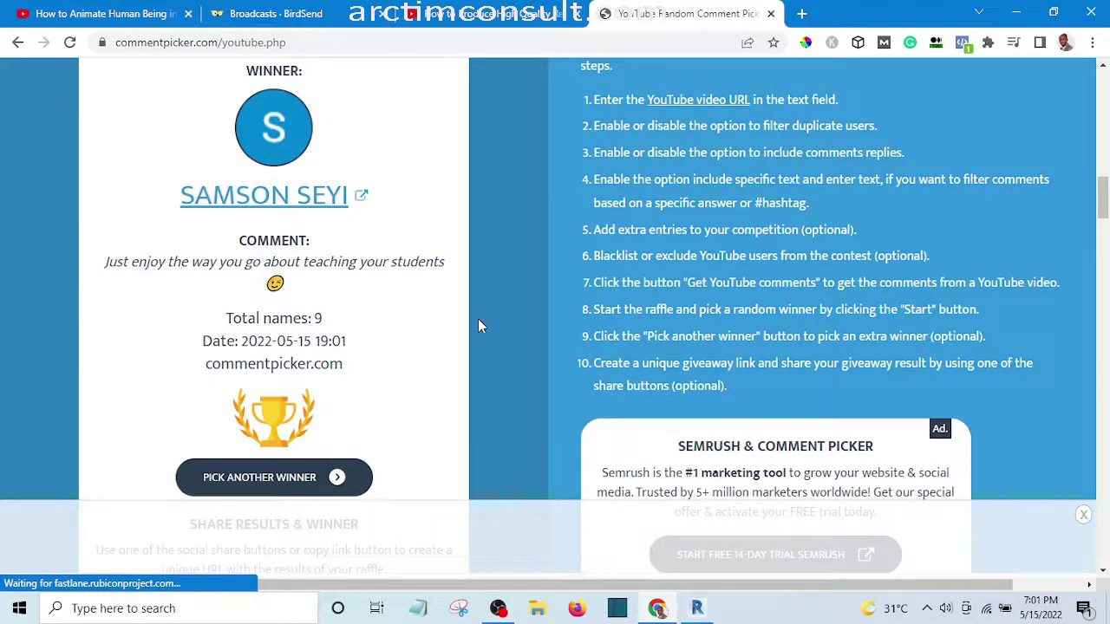
{"action": "scroll", "coordinate": [487, 260], "scroll_direction": "up", "scroll_amount": 1}
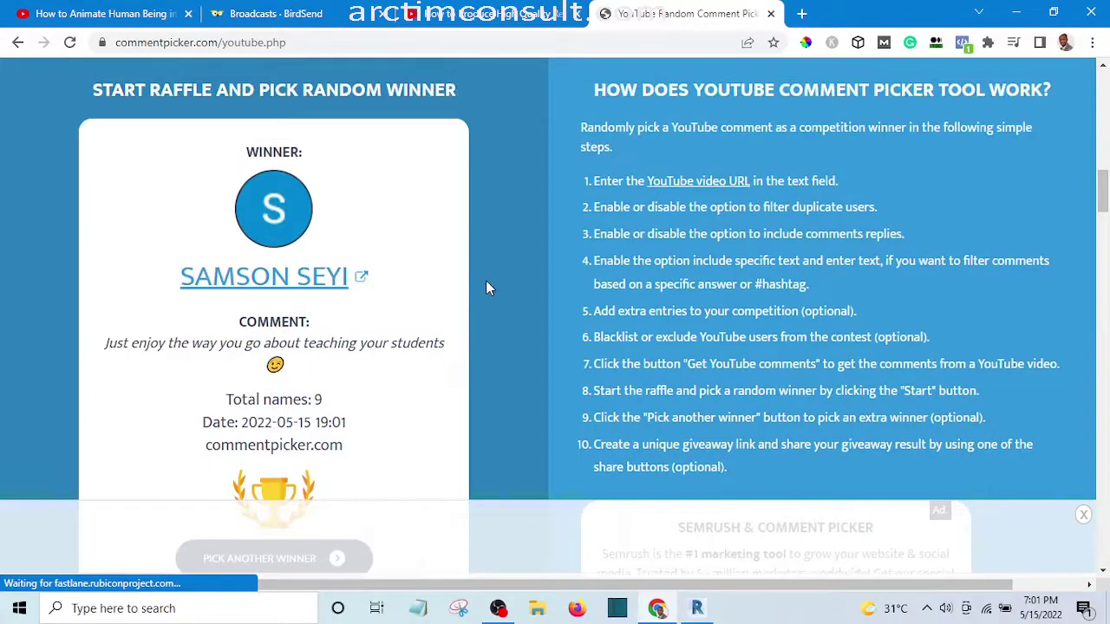
{"action": "scroll", "coordinate": [487, 288], "scroll_direction": "down", "scroll_amount": 1}
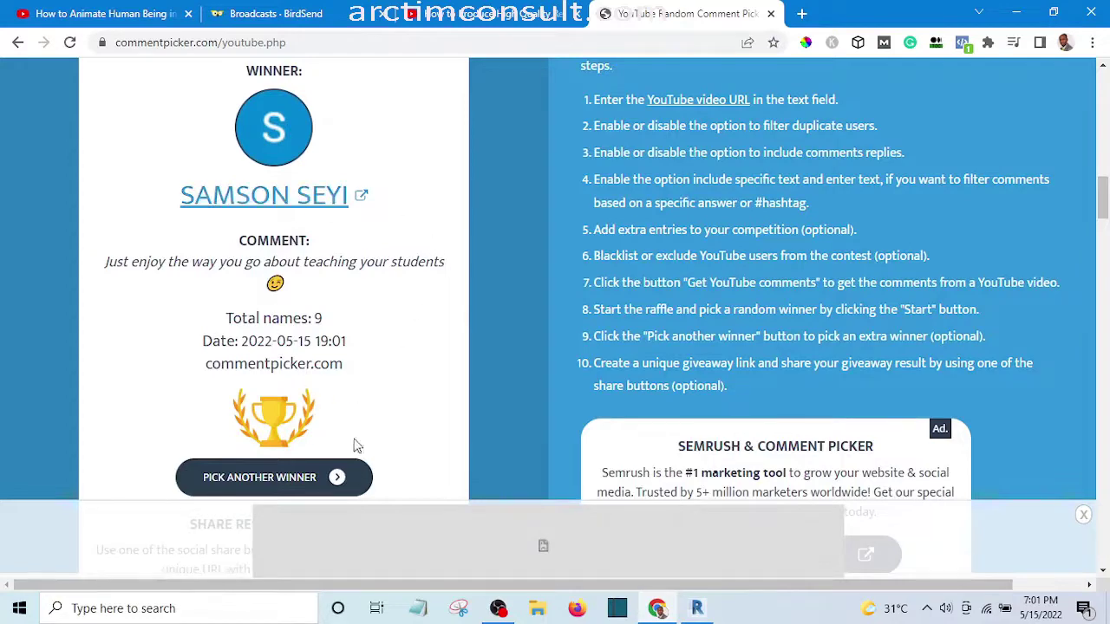
{"action": "scroll", "coordinate": [361, 267], "scroll_direction": "up", "scroll_amount": 1}
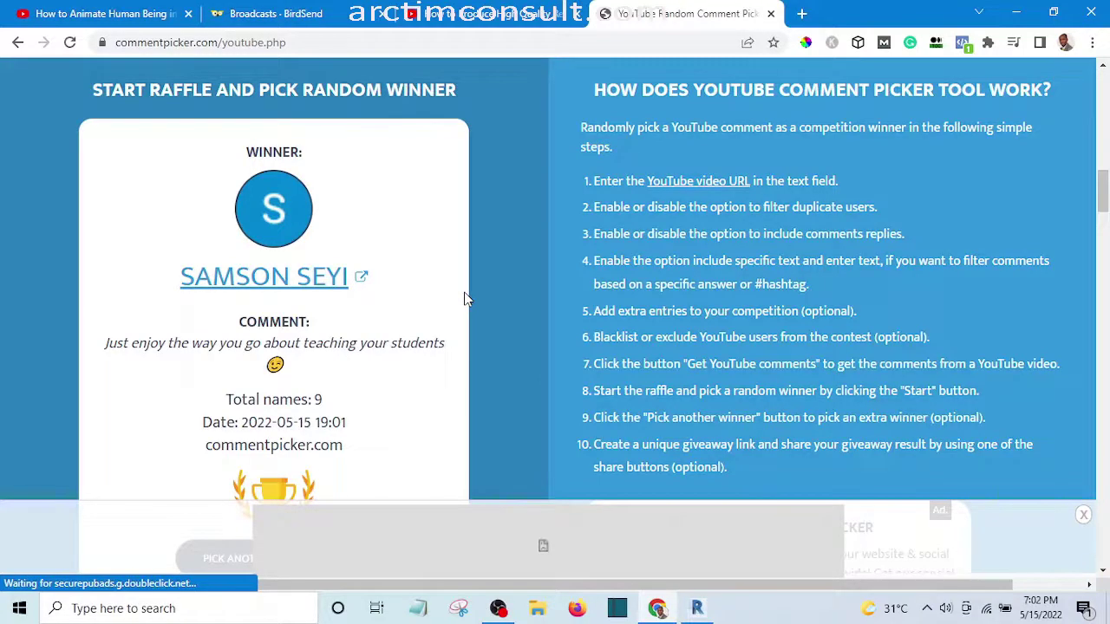
{"action": "scroll", "coordinate": [468, 271], "scroll_direction": "down", "scroll_amount": 3}
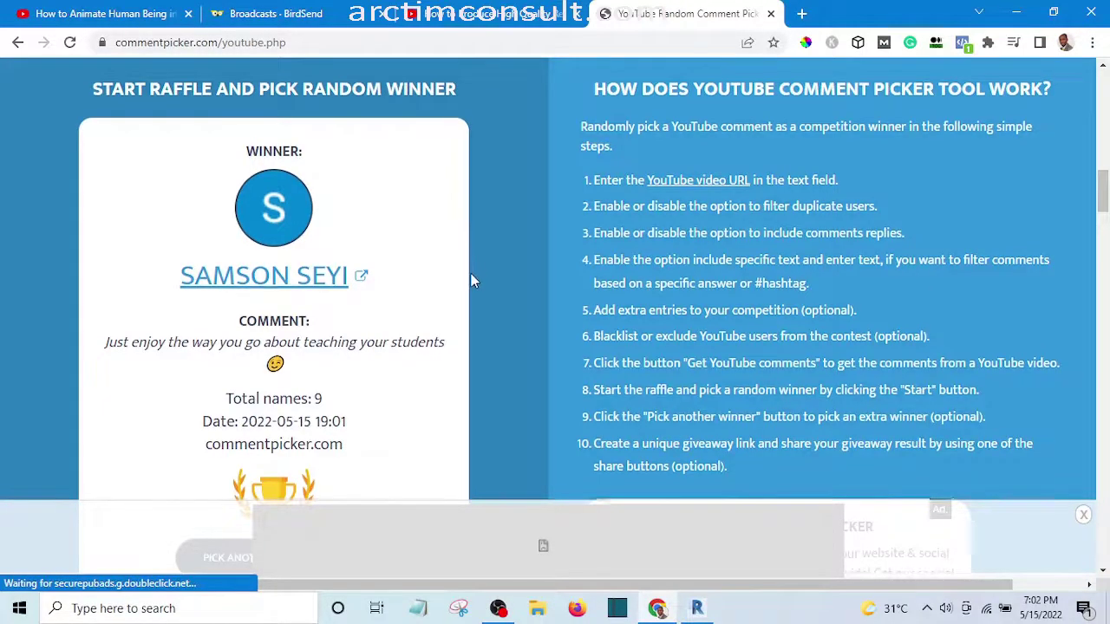
{"action": "scroll", "coordinate": [458, 303], "scroll_direction": "up", "scroll_amount": 4}
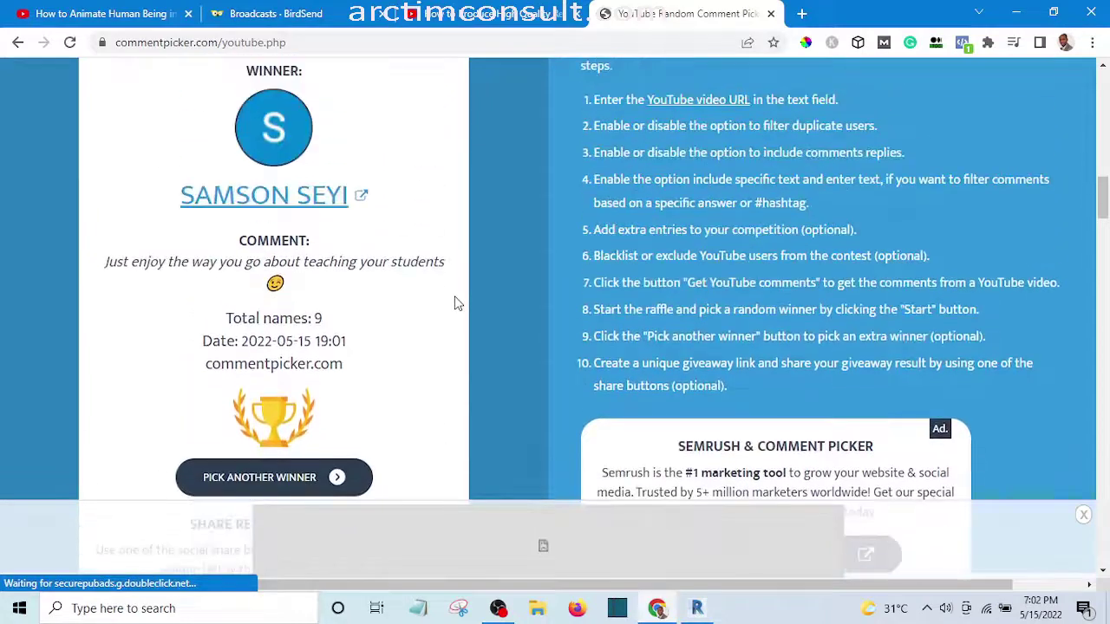
{"action": "scroll", "coordinate": [458, 303], "scroll_direction": "down", "scroll_amount": 3}
{"action": "scroll", "coordinate": [457, 302], "scroll_direction": "up", "scroll_amount": 1}
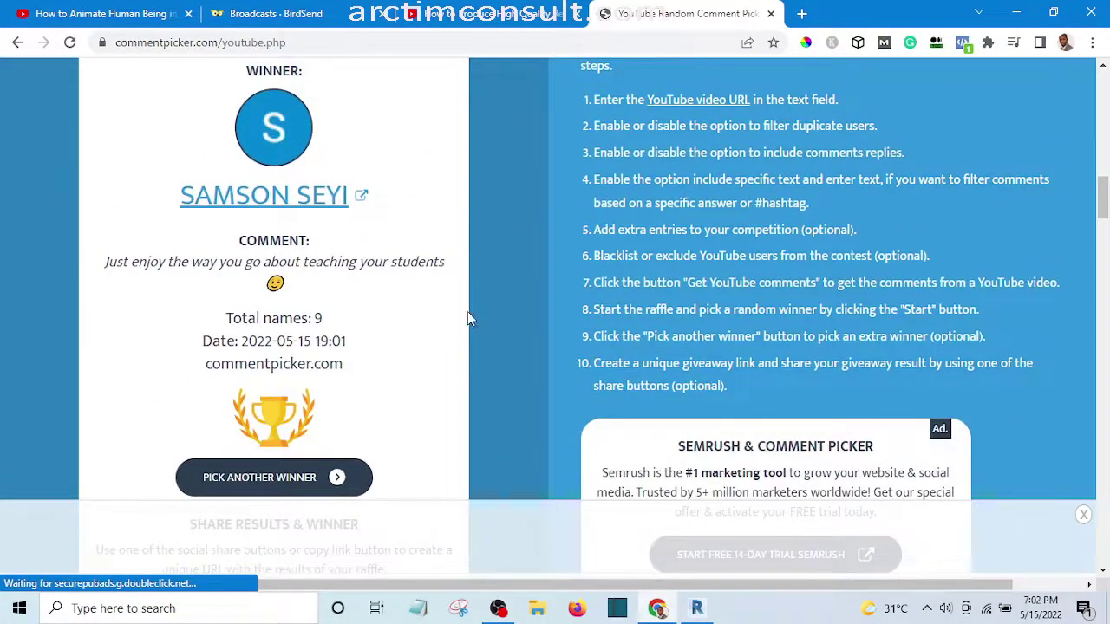
{"action": "scroll", "coordinate": [468, 311], "scroll_direction": "up", "scroll_amount": 1}
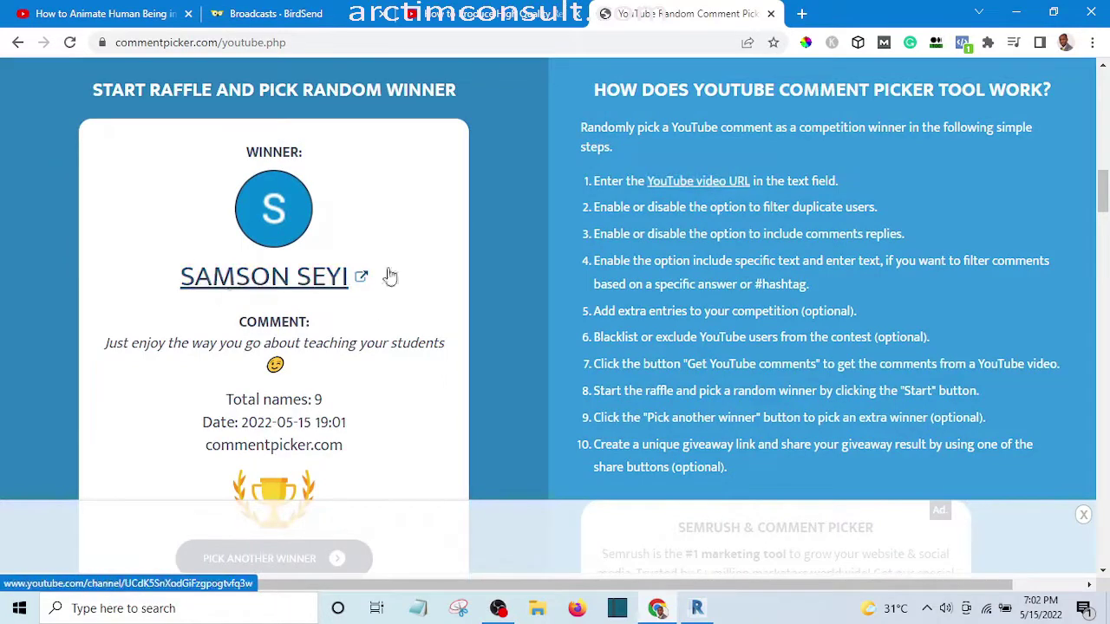